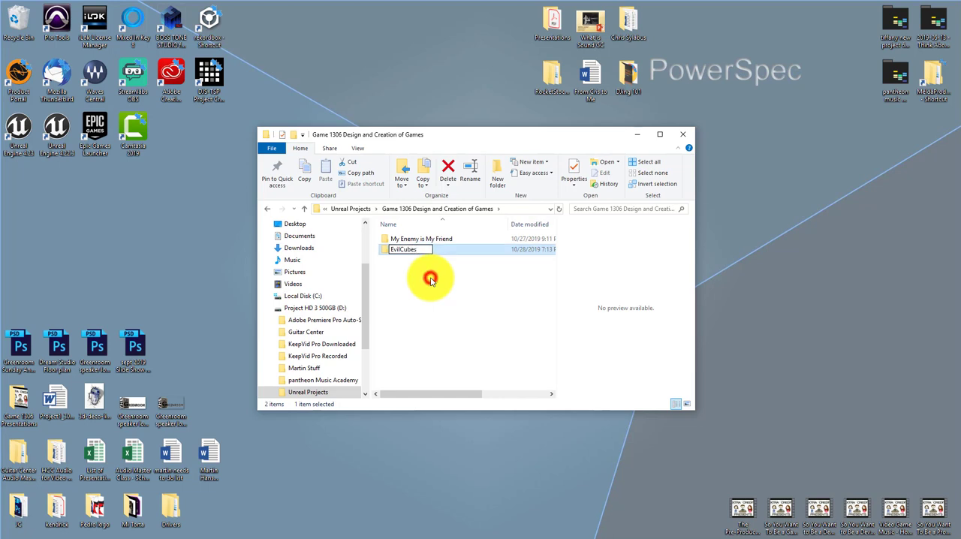
Step: Confirm EvilCubes as the new folder's name and launch Unreal Engine 4.22
{"action": "left_click", "coordinate": [430, 280]}
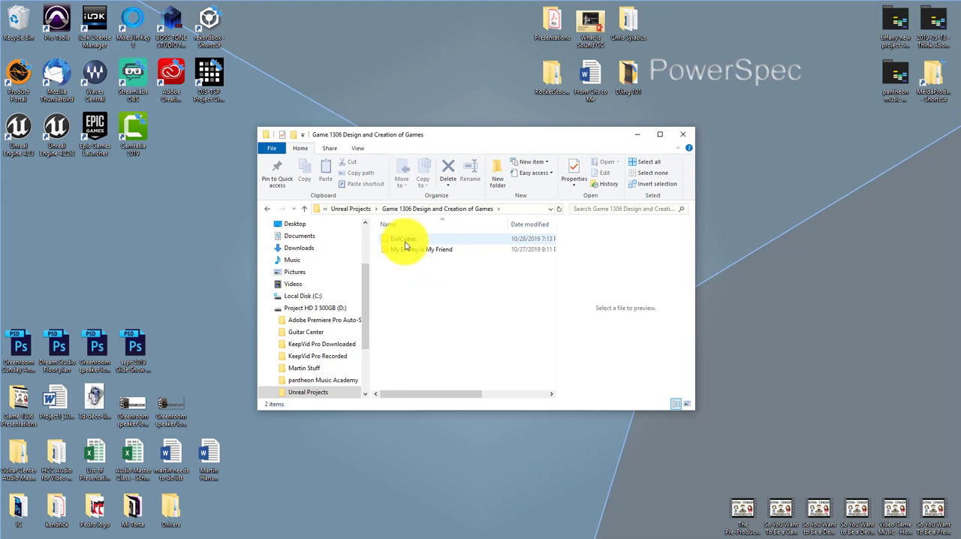
{"action": "double_click", "coordinate": [55, 132]}
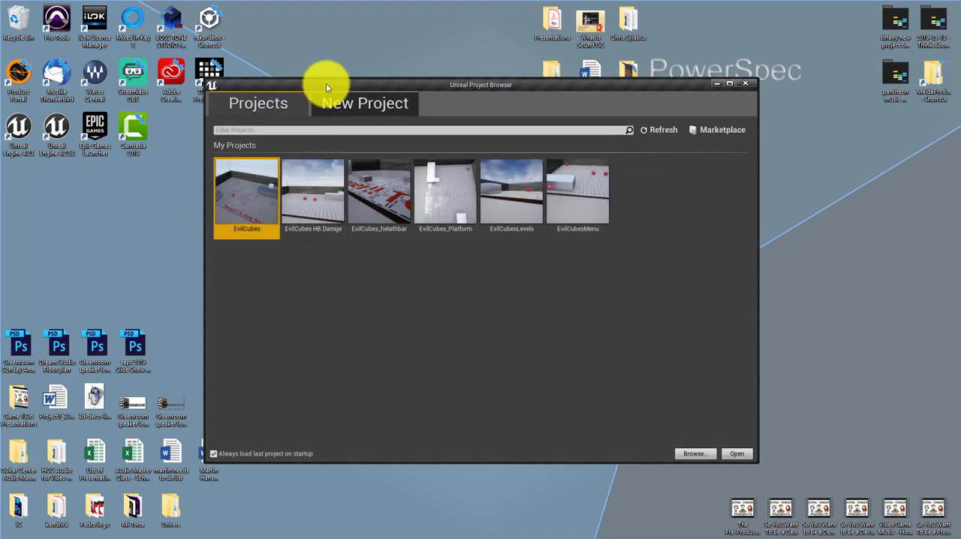
Step: Start a new Blueprint project from the First Person template and set its location to the EvilCubes folder
{"action": "left_click", "coordinate": [364, 111]}
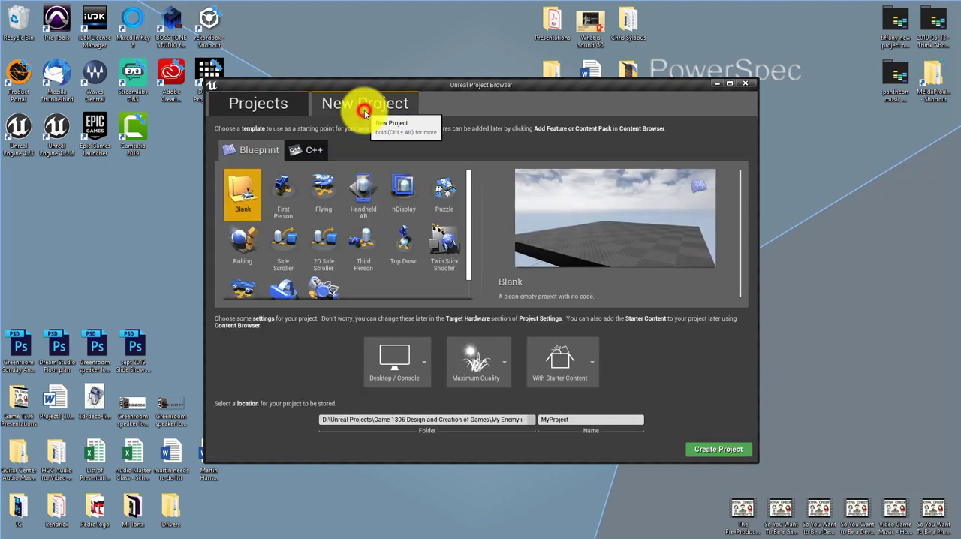
{"action": "left_click", "coordinate": [285, 195]}
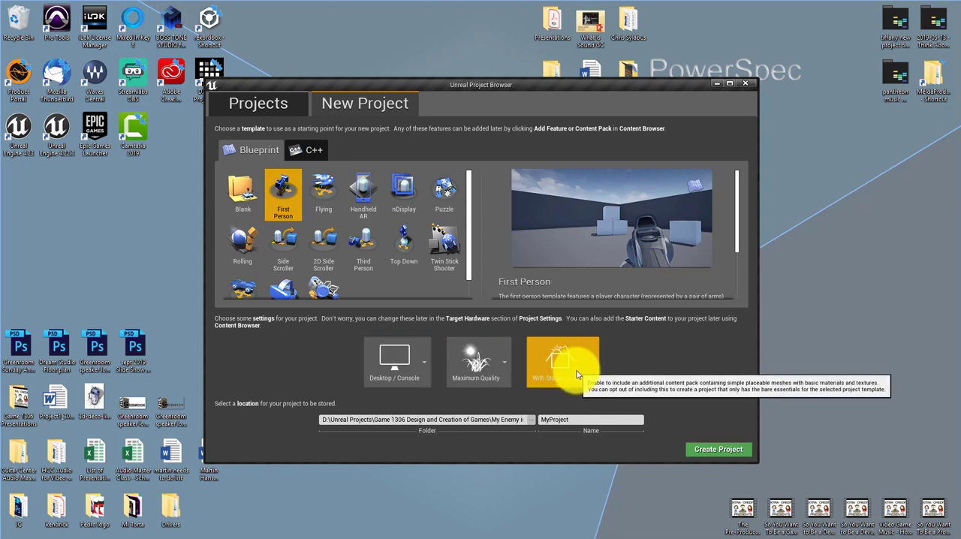
{"action": "left_click", "coordinate": [533, 421]}
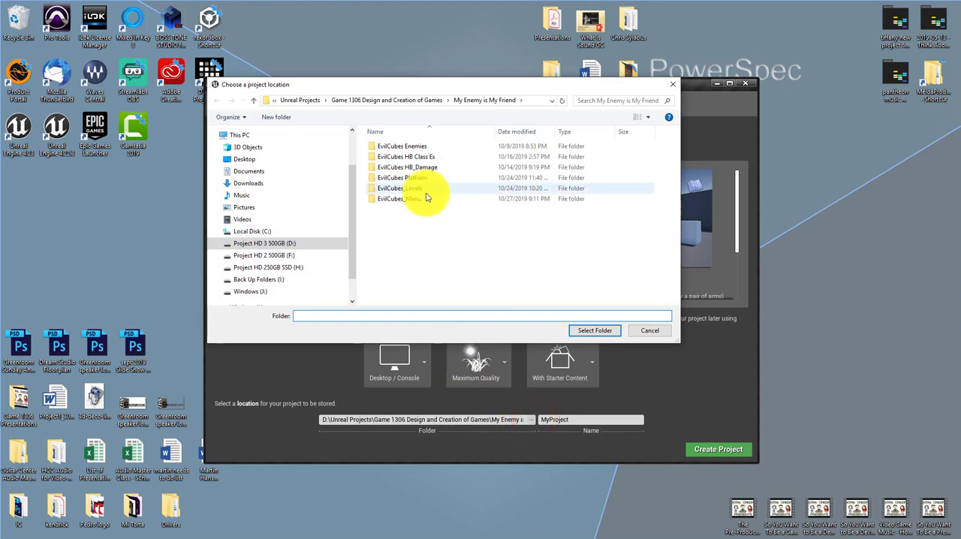
{"action": "left_click", "coordinate": [408, 103]}
{"action": "left_click", "coordinate": [397, 147]}
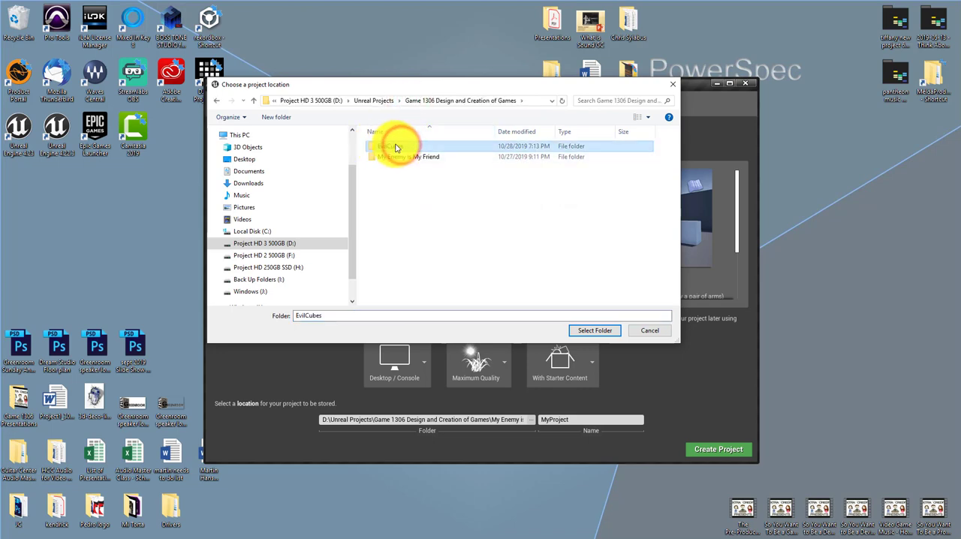
{"action": "left_click", "coordinate": [597, 335]}
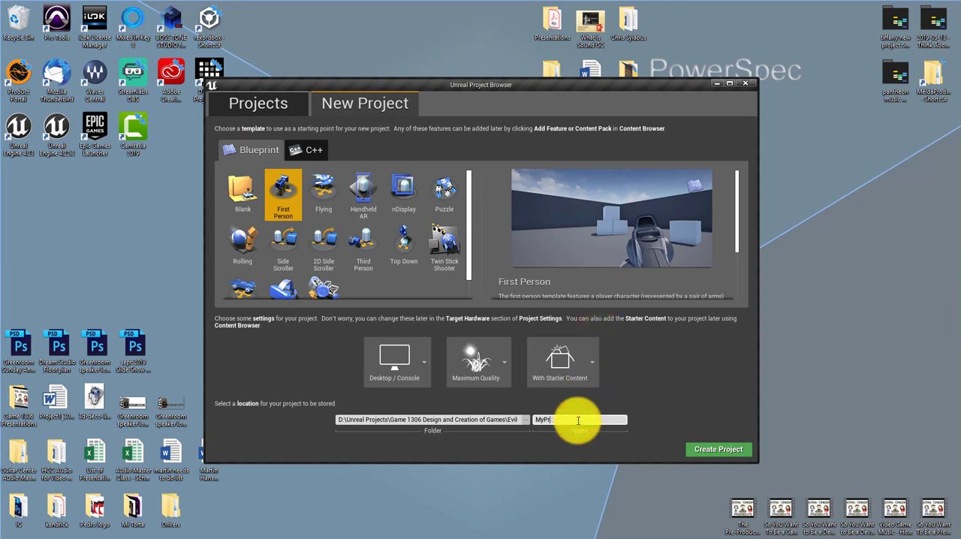
Step: Name the project Project1_Setup and create it
{"action": "key", "text": "BackSpace"}
{"action": "key", "text": "BackSpace"}
{"action": "key", "text": "BackSpace"}
{"action": "key", "text": "BackSpace"}
{"action": "type", "text": "Project1_Setup"}
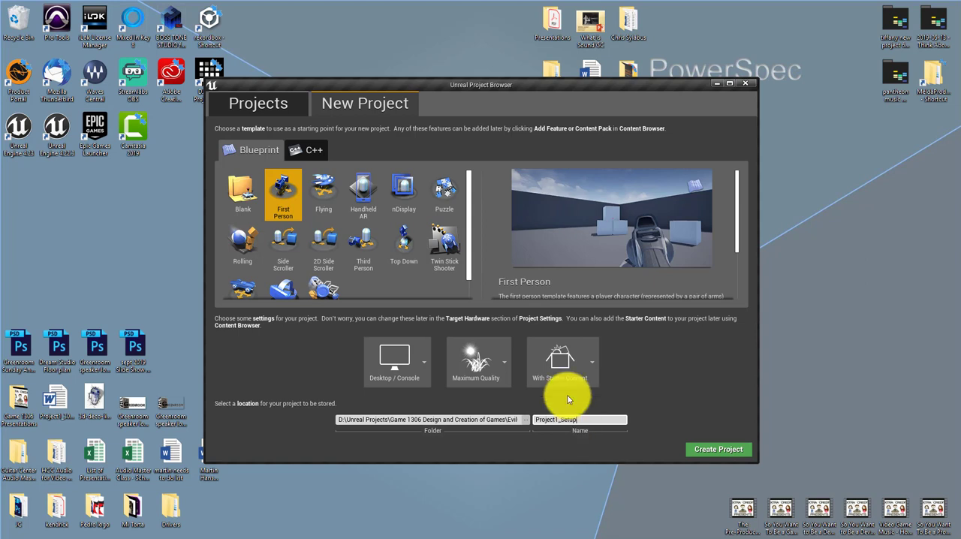
{"action": "left_click", "coordinate": [719, 453]}
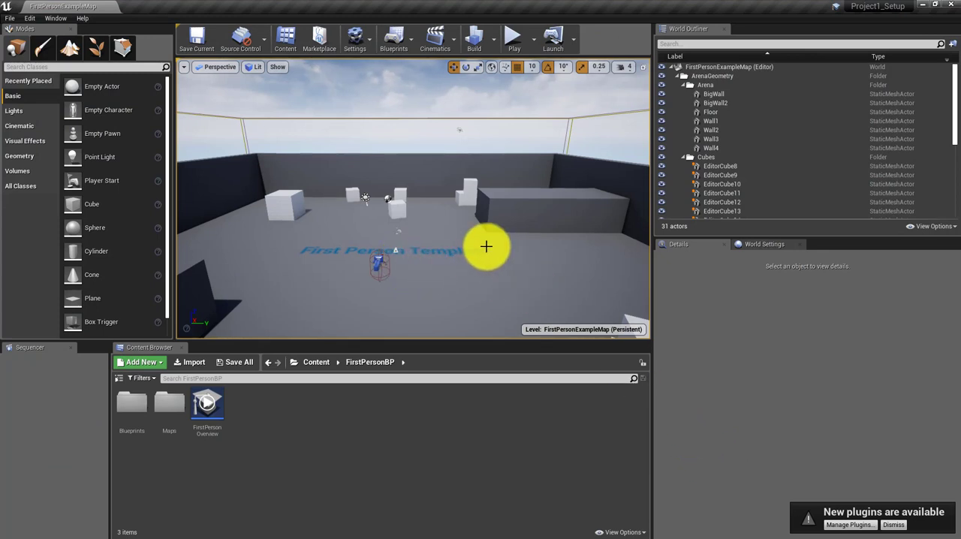
Step: Delete the six smaller cubes at the near end of the arena, keeping the large cube EditorCube20
{"action": "key", "text": "s"}
{"action": "mouse_move", "coordinate": [486, 246]}
{"action": "right_mouse_down"}
{"action": "mouse_move", "coordinate": [456, 270]}
{"action": "mouse_move", "coordinate": [487, 246]}
{"action": "right_mouse_up"}
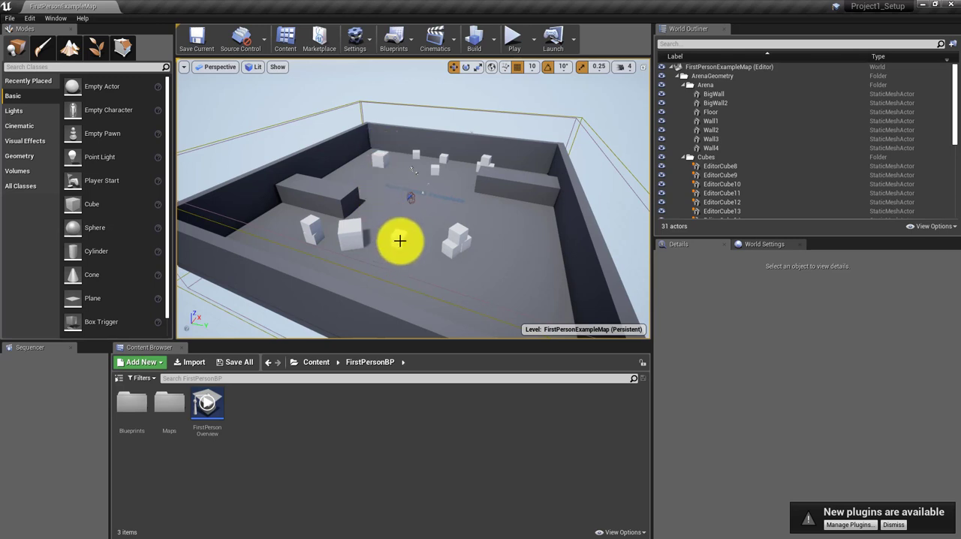
{"action": "left_click", "coordinate": [308, 222]}
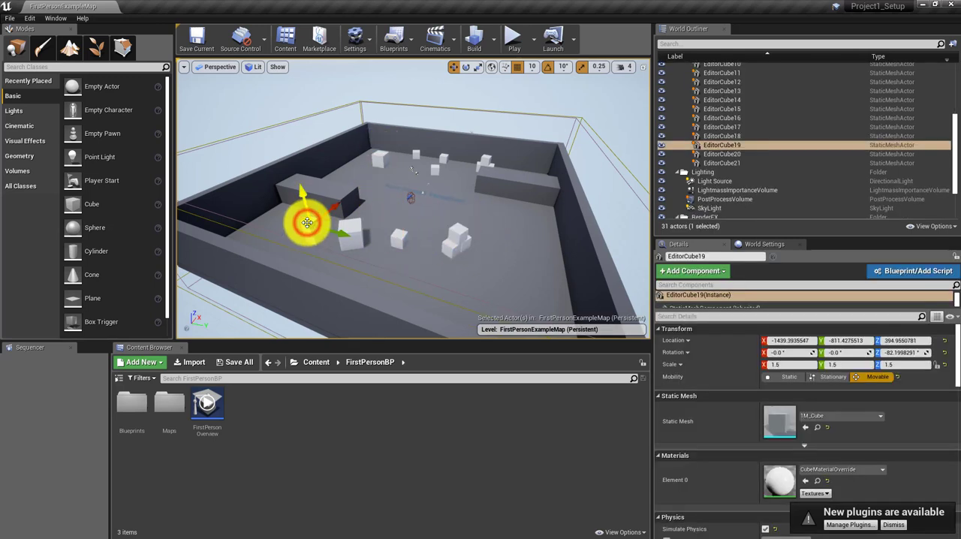
{"action": "key", "text": "Delete"}
{"action": "left_click", "coordinate": [315, 236]}
{"action": "key", "text": "Delete"}
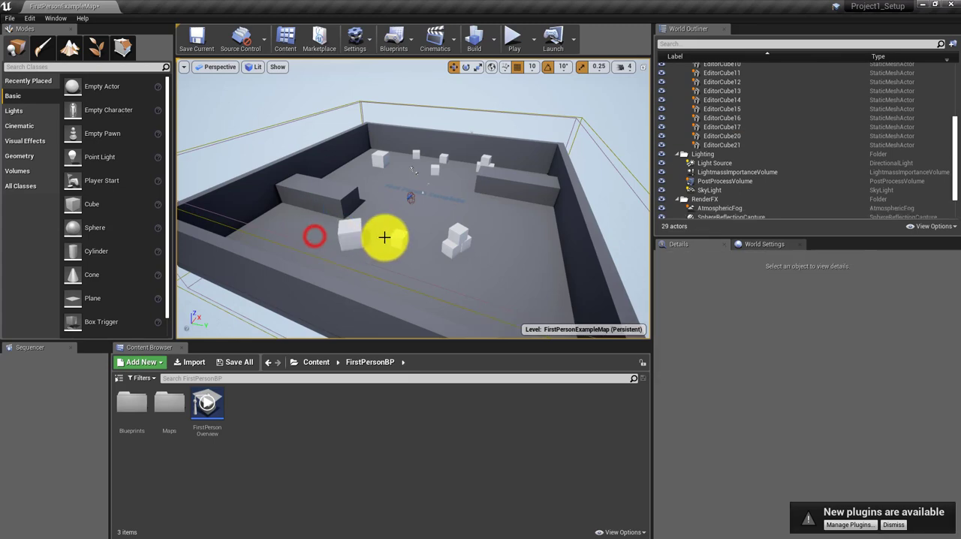
{"action": "left_click", "coordinate": [403, 232]}
{"action": "key", "text": "Delete"}
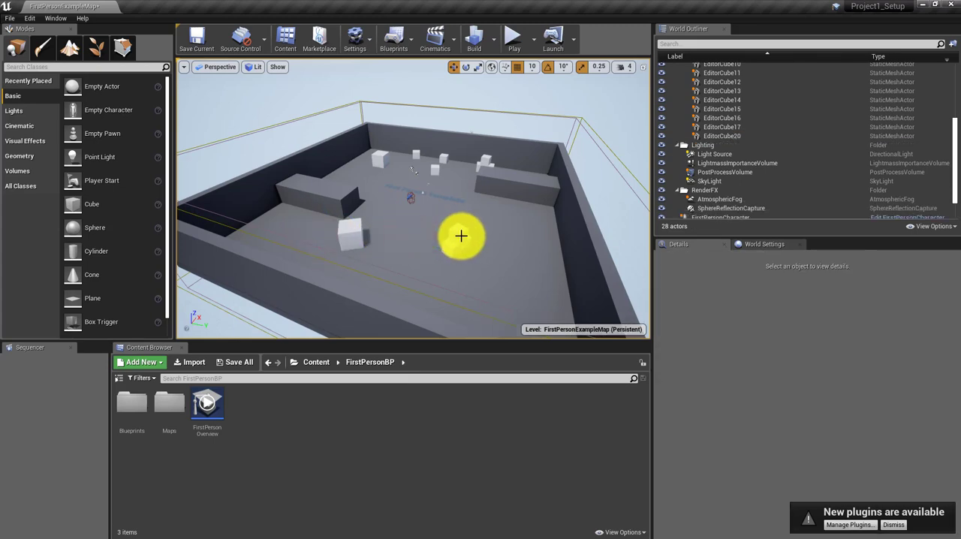
{"action": "left_click", "coordinate": [459, 237]}
{"action": "key", "text": "Delete"}
{"action": "left_click", "coordinate": [461, 239]}
{"action": "key", "text": "Delete"}
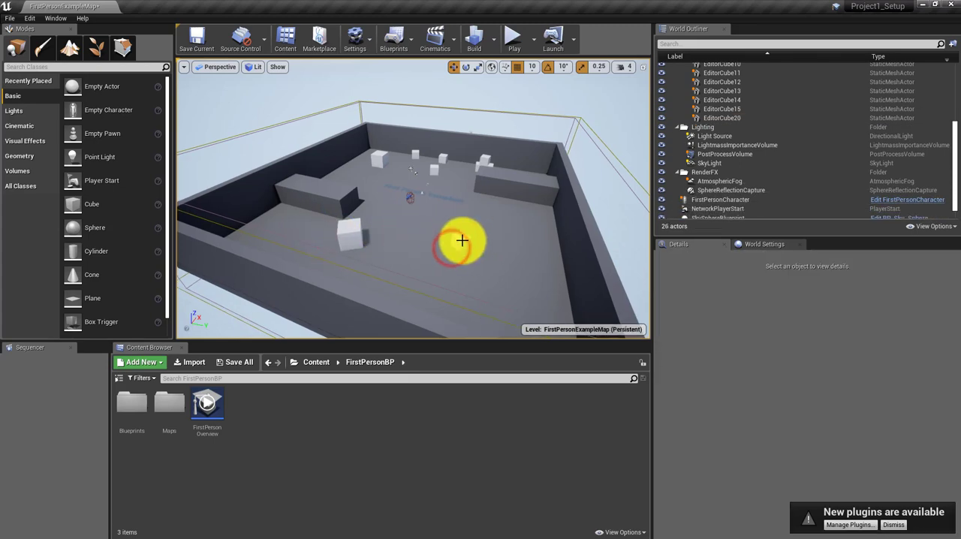
{"action": "left_click", "coordinate": [461, 240]}
{"action": "key", "text": "Delete"}
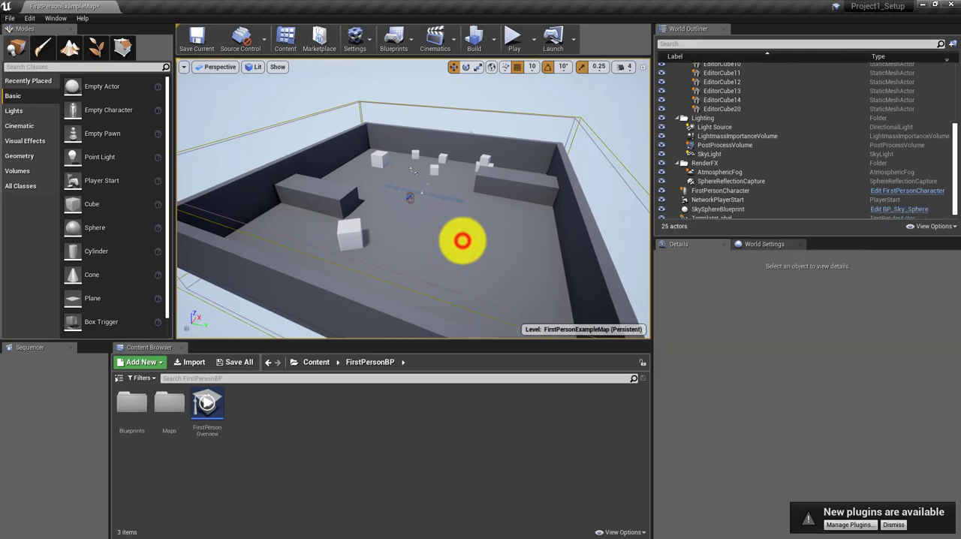
Step: Delete EditorCube11 and EditorCube8 from the far half of the arena
{"action": "left_click", "coordinate": [435, 167]}
{"action": "key", "text": "Delete"}
{"action": "left_click", "coordinate": [380, 155]}
{"action": "key", "text": "Delete"}
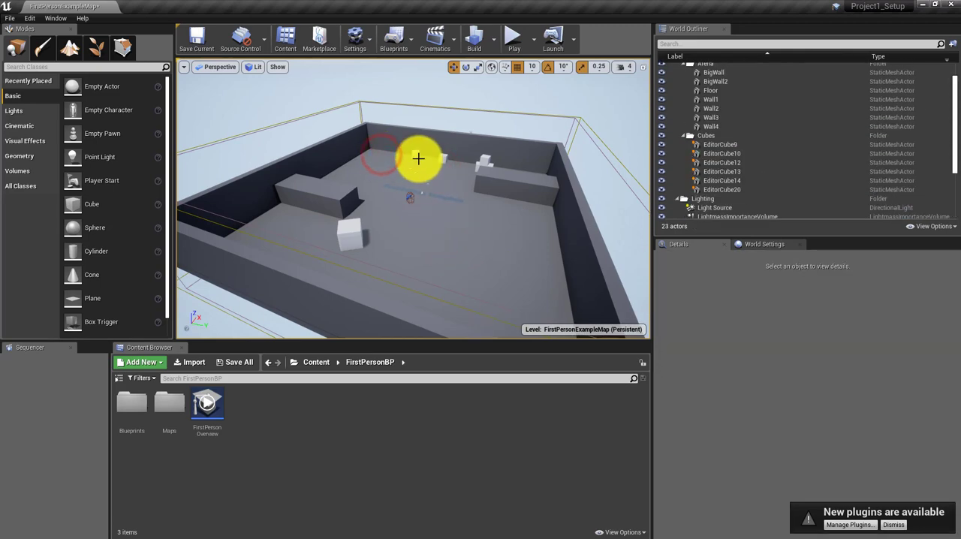
Step: Move EditorCube9 from the arena's far end to the near end, at about X -1846
{"action": "left_click", "coordinate": [412, 156]}
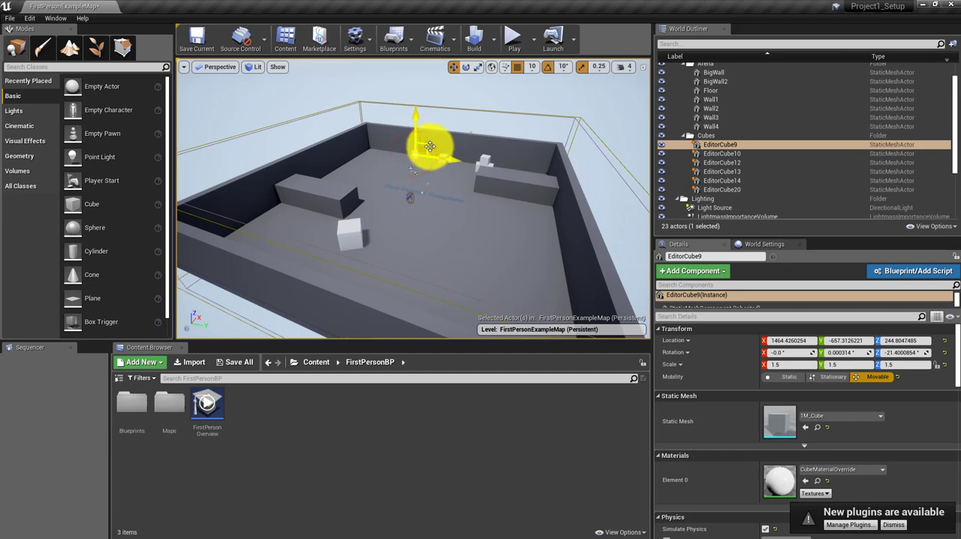
{"action": "left_click_drag", "start_coordinate": [427, 142], "coordinate": [316, 275]}
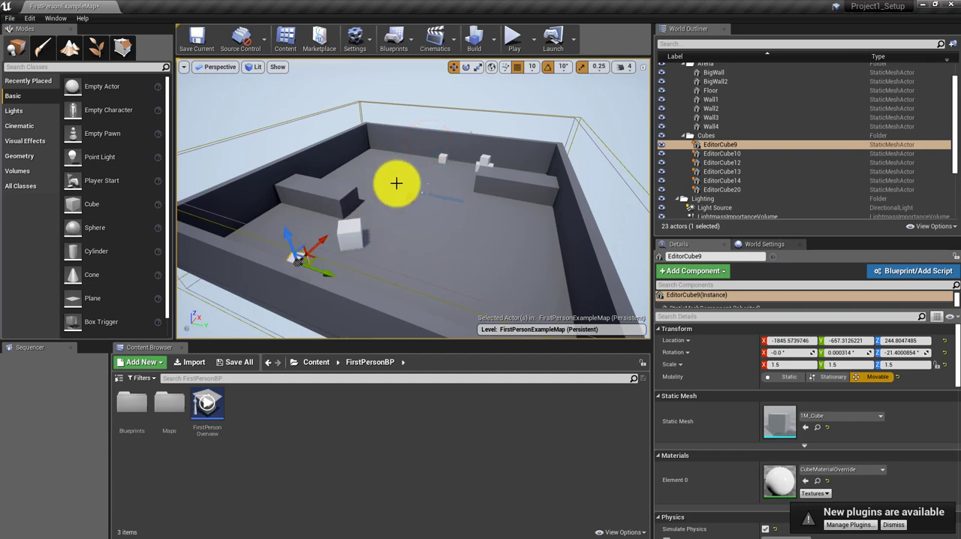
Step: Delete the four remaining cubes at the arena's far end, including the stack on the large block
{"action": "left_click", "coordinate": [443, 160]}
{"action": "key", "text": "Delete"}
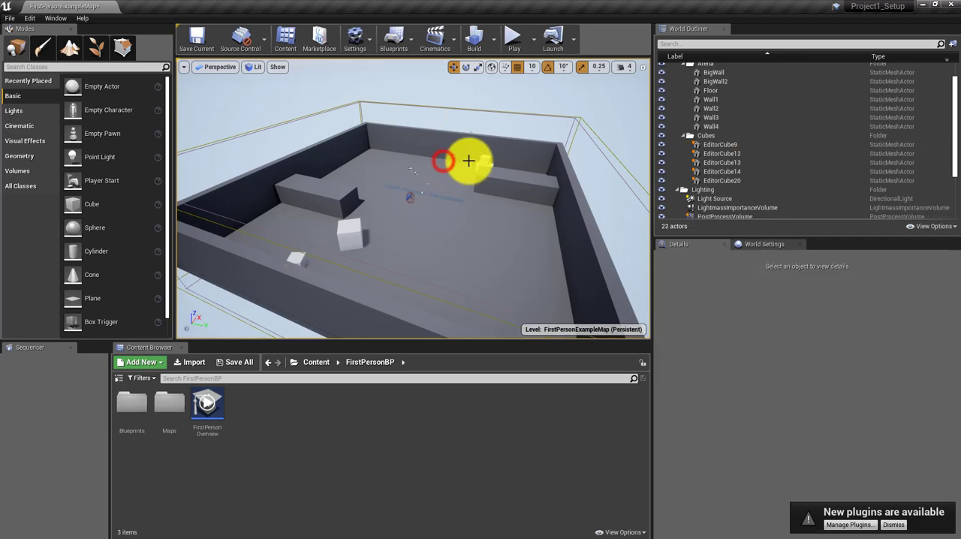
{"action": "left_click", "coordinate": [484, 160]}
{"action": "key", "text": "Delete"}
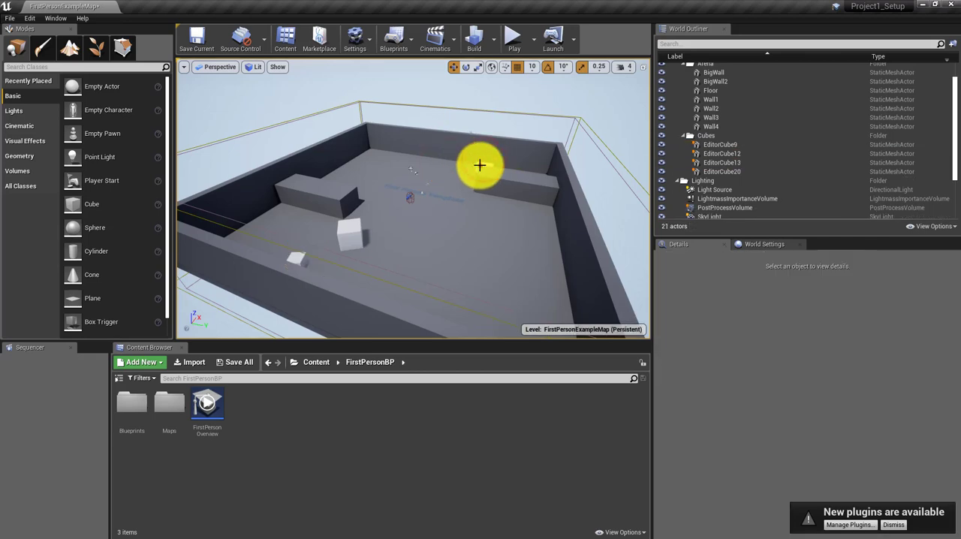
{"action": "left_click", "coordinate": [481, 164]}
{"action": "key", "text": "Delete"}
{"action": "left_click", "coordinate": [488, 163]}
{"action": "key", "text": "Delete"}
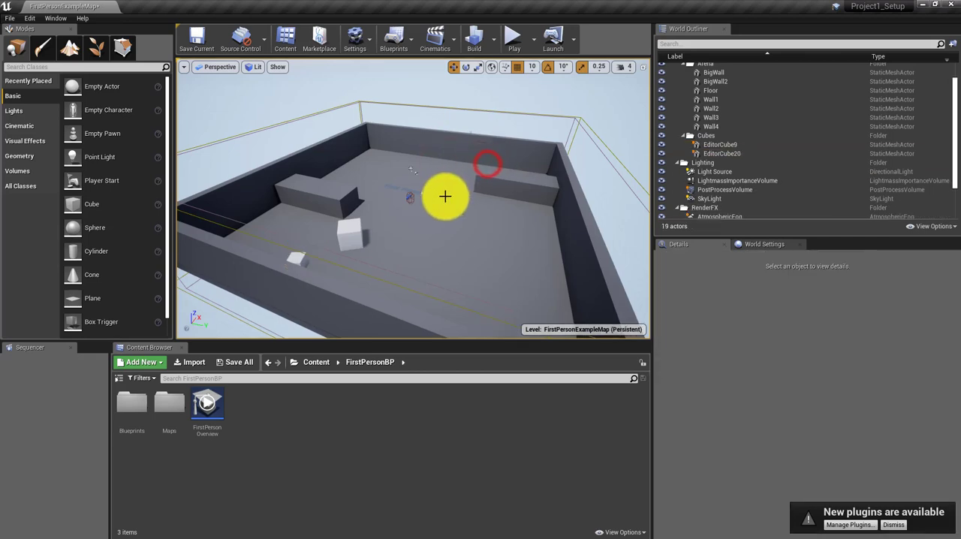
Step: Move EditorCube20 into the arena corner at about X -1999, Y 1327, resting on the floor, and EditorCube9 beside it at about Y 1003
{"action": "right_click_drag", "start_coordinate": [443, 201], "coordinate": [615, 216]}
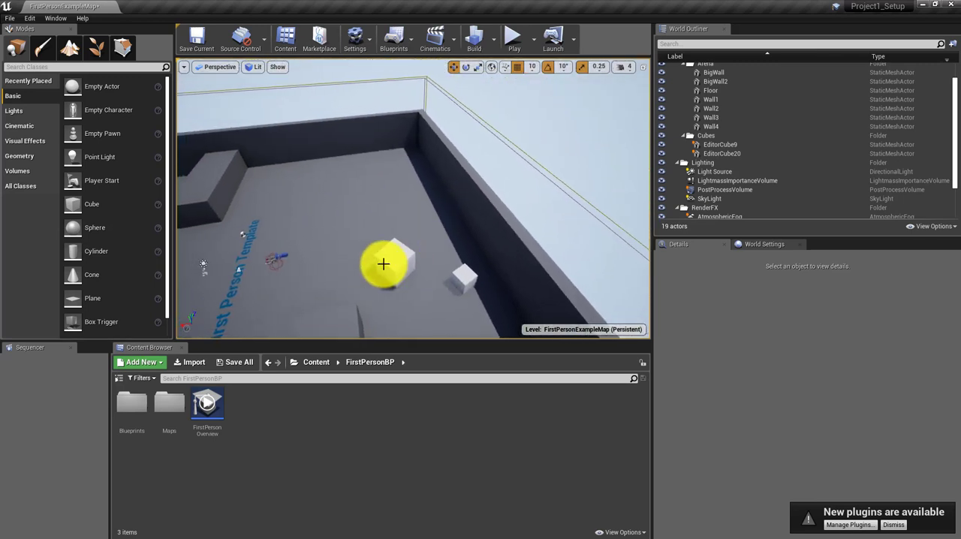
{"action": "left_click", "coordinate": [391, 262]}
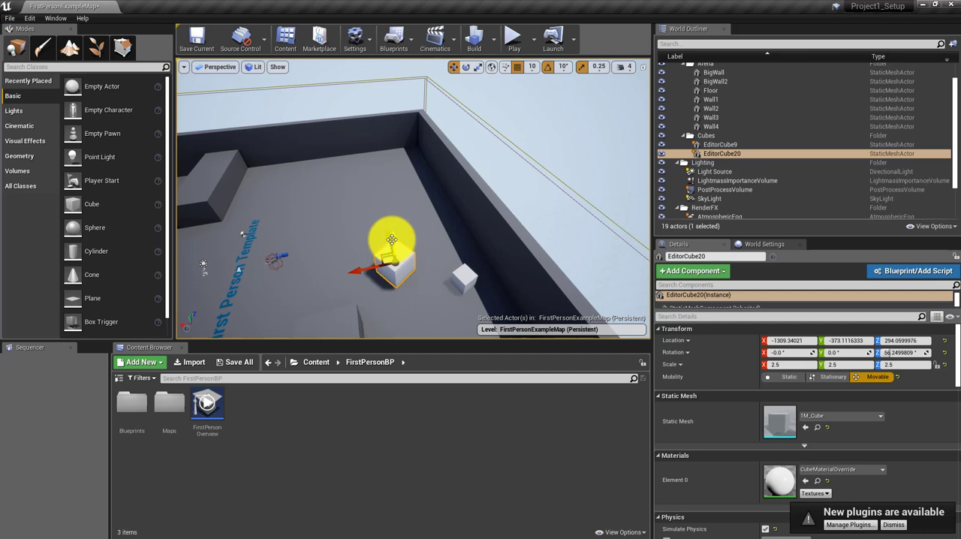
{"action": "left_click_drag", "start_coordinate": [386, 236], "coordinate": [371, 141]}
{"action": "key", "text": "End"}
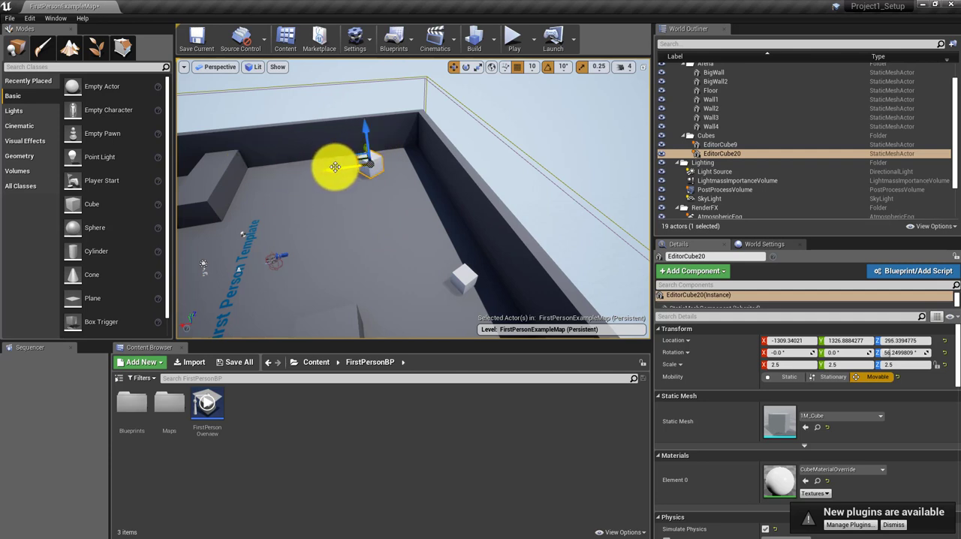
{"action": "left_click_drag", "start_coordinate": [332, 165], "coordinate": [383, 165]}
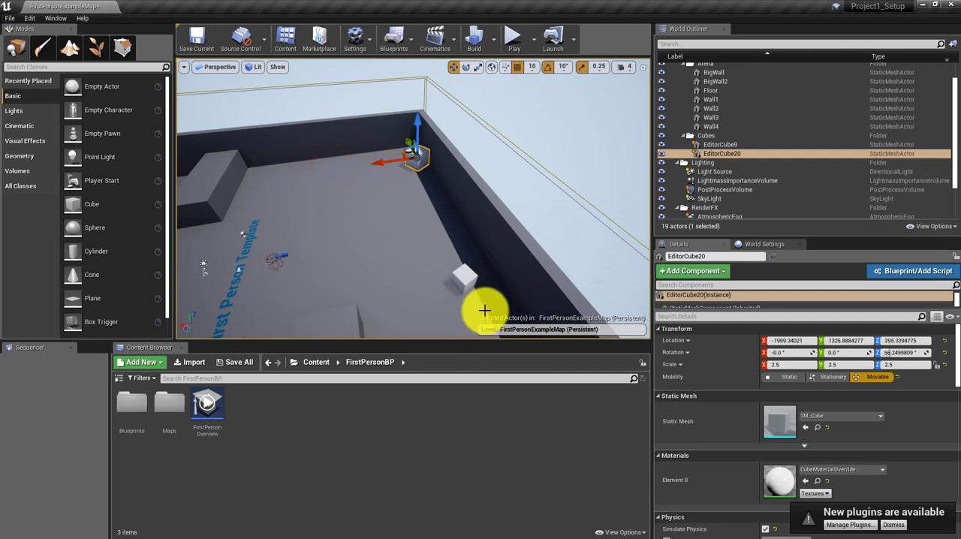
{"action": "left_click", "coordinate": [458, 279]}
{"action": "left_click_drag", "start_coordinate": [459, 261], "coordinate": [413, 156]}
Step: Add a Box geometry brush near the middle of the arena floor at about X -160, Y -20
{"action": "right_click_drag", "start_coordinate": [382, 238], "coordinate": [215, 241]}
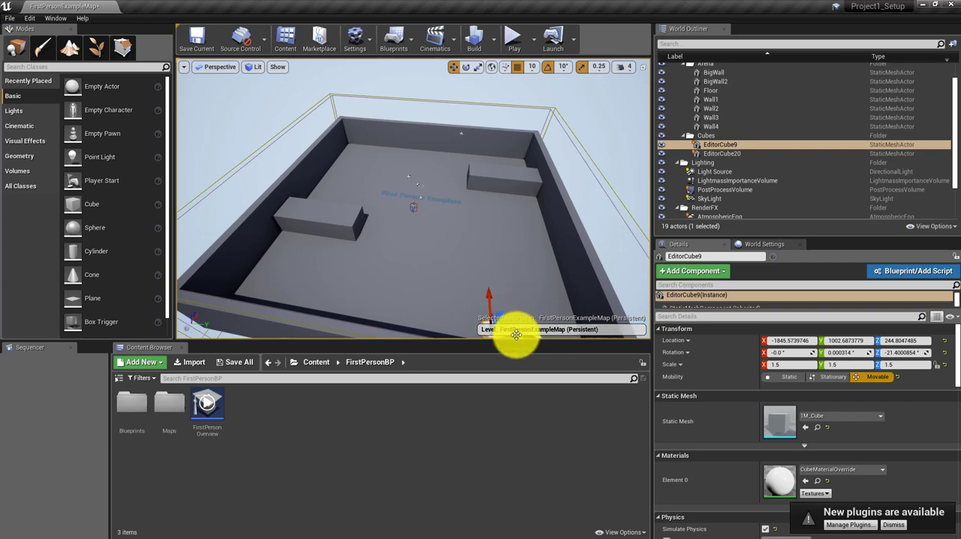
{"action": "right_click_drag", "start_coordinate": [434, 265], "coordinate": [445, 274]}
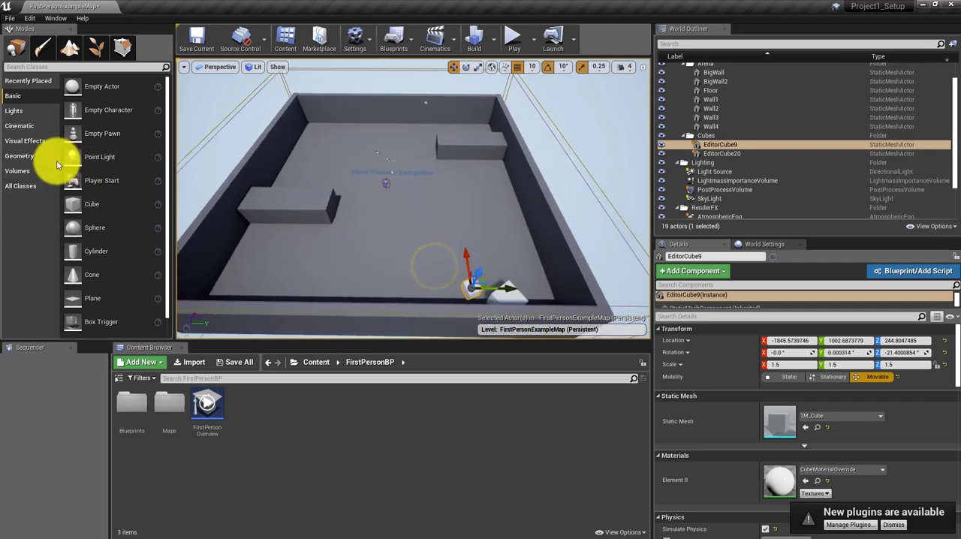
{"action": "left_click", "coordinate": [24, 156]}
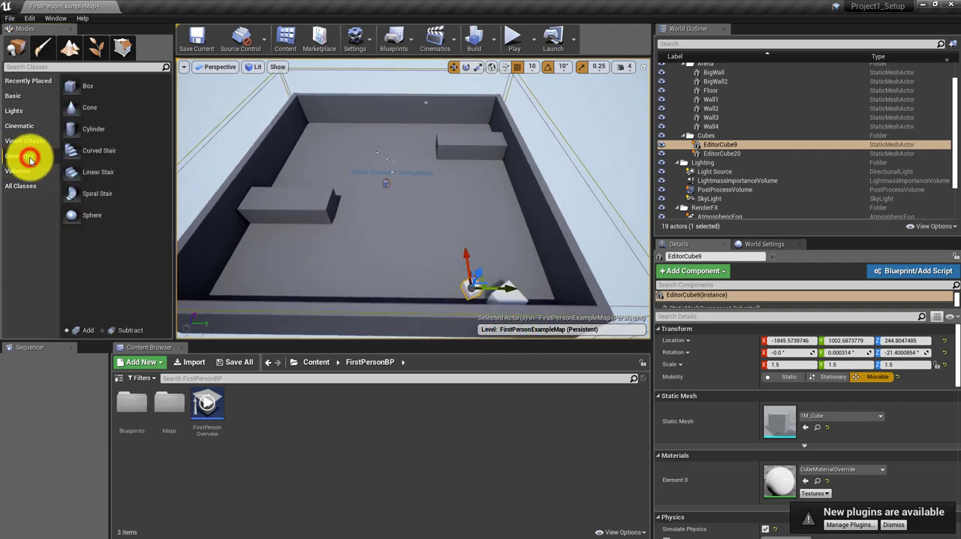
{"action": "left_click", "coordinate": [75, 87]}
{"action": "mouse_move", "coordinate": [75, 87]}
{"action": "left_mouse_down"}
{"action": "mouse_move", "coordinate": [240, 97]}
{"action": "mouse_move", "coordinate": [369, 157]}
{"action": "mouse_move", "coordinate": [388, 178]}
{"action": "left_mouse_up"}
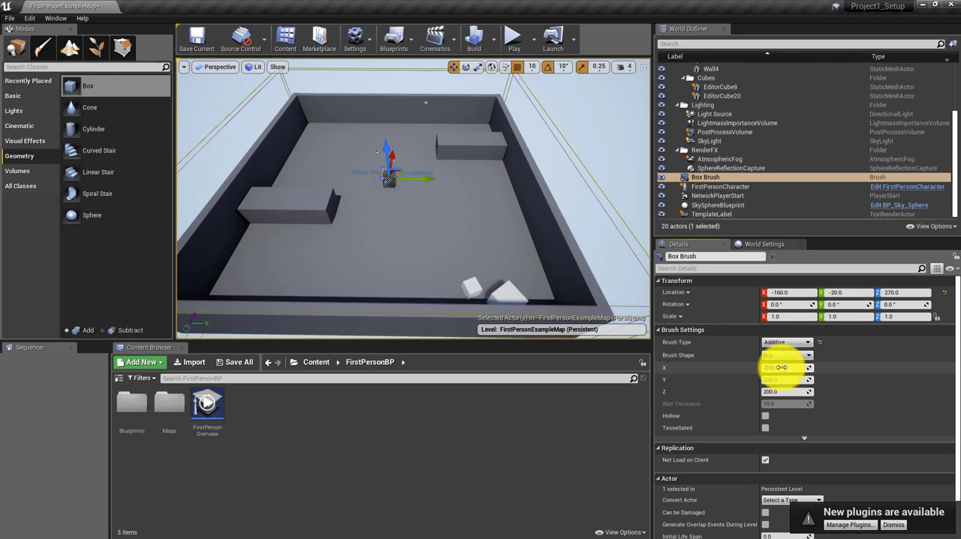
Step: Set the box brush's X size to 3000 and its Y size to 4000
{"action": "left_click_drag", "start_coordinate": [781, 367], "coordinate": [781, 367]}
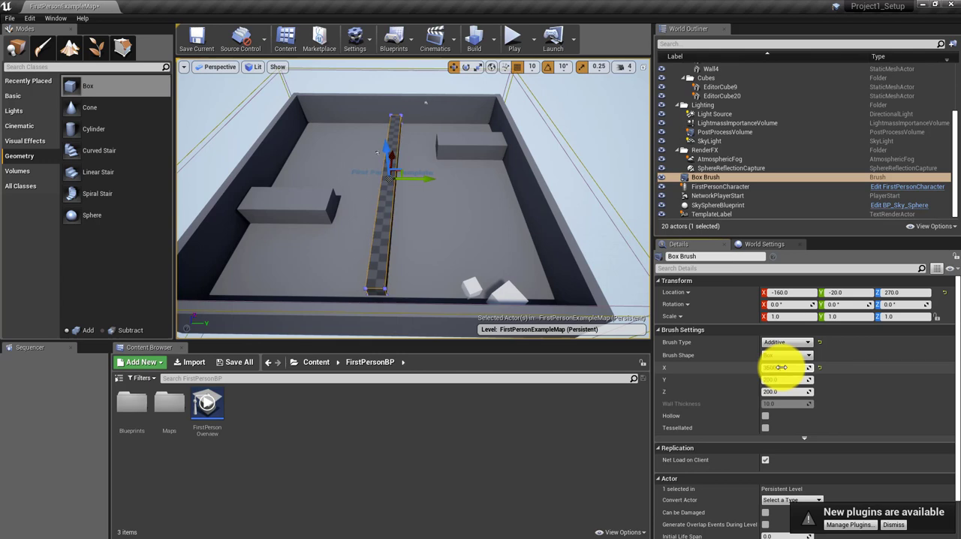
{"action": "left_click_drag", "start_coordinate": [781, 367], "coordinate": [781, 367]}
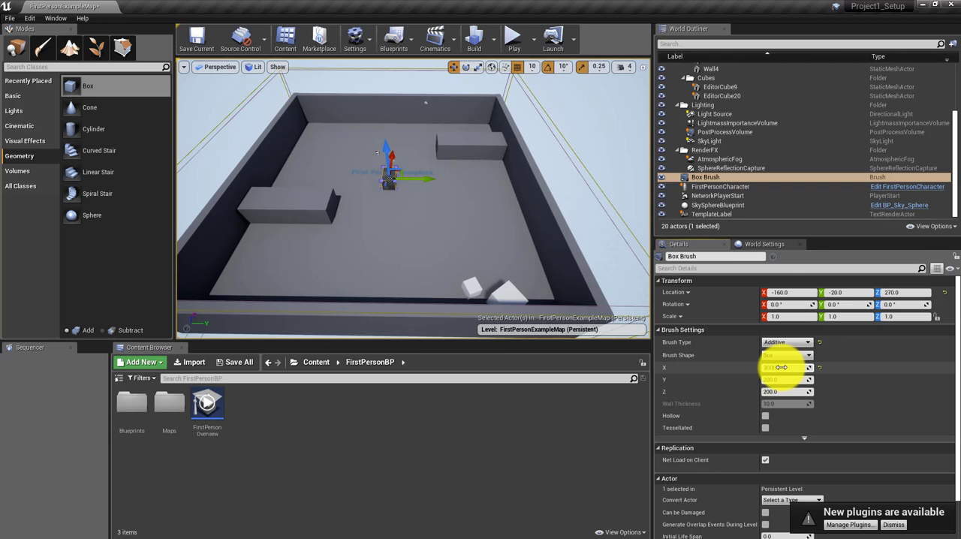
{"action": "left_click_drag", "start_coordinate": [781, 367], "coordinate": [786, 376]}
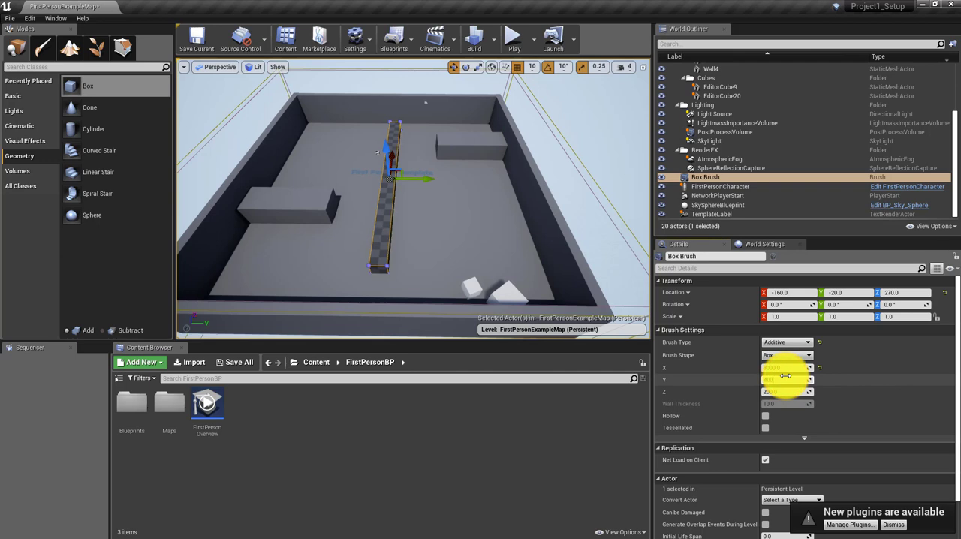
{"action": "key", "text": "Return"}
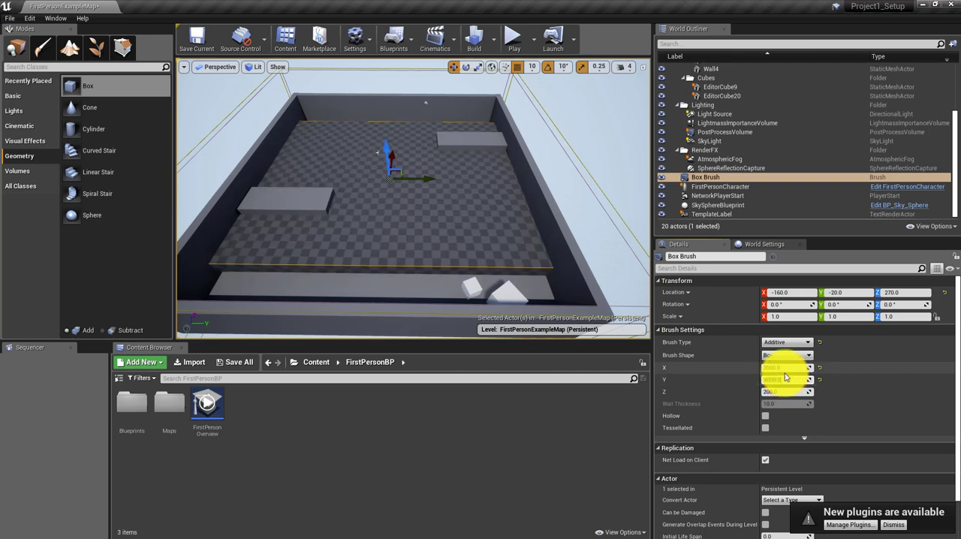
Step: Move the box brush within the arena walls to about X 160, Y -10
{"action": "right_click_drag", "start_coordinate": [335, 241], "coordinate": [222, 163]}
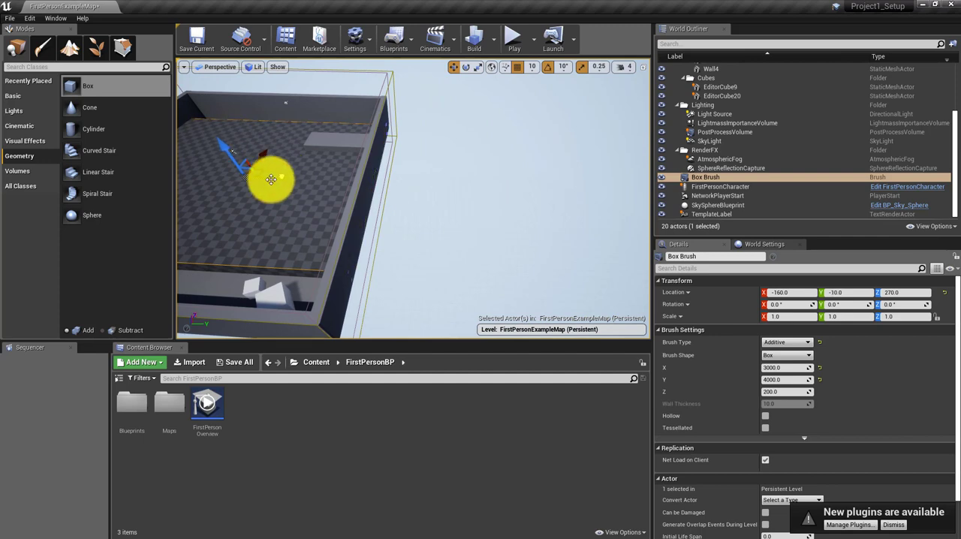
{"action": "mouse_move", "coordinate": [271, 180]}
{"action": "right_mouse_down"}
{"action": "mouse_move", "coordinate": [253, 190]}
{"action": "mouse_move", "coordinate": [297, 127]}
{"action": "mouse_move", "coordinate": [323, 129]}
{"action": "mouse_move", "coordinate": [333, 150]}
{"action": "mouse_move", "coordinate": [450, 264]}
{"action": "mouse_move", "coordinate": [416, 268]}
{"action": "mouse_move", "coordinate": [244, 175]}
{"action": "right_mouse_up"}
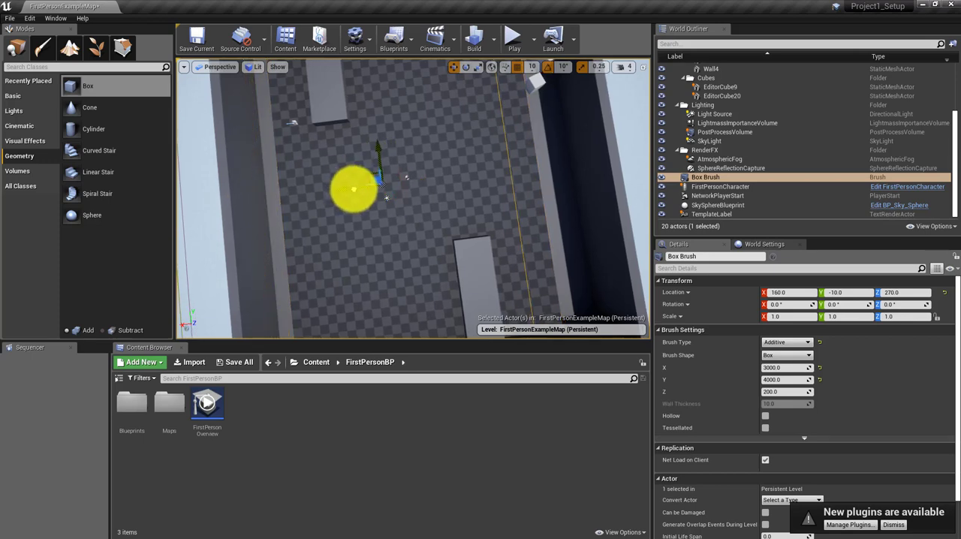
Step: Move the FirstPersonCharacter off the box brush into the arena corner at about X -1770, Y -1340
{"action": "right_click_drag", "start_coordinate": [354, 192], "coordinate": [429, 147]}
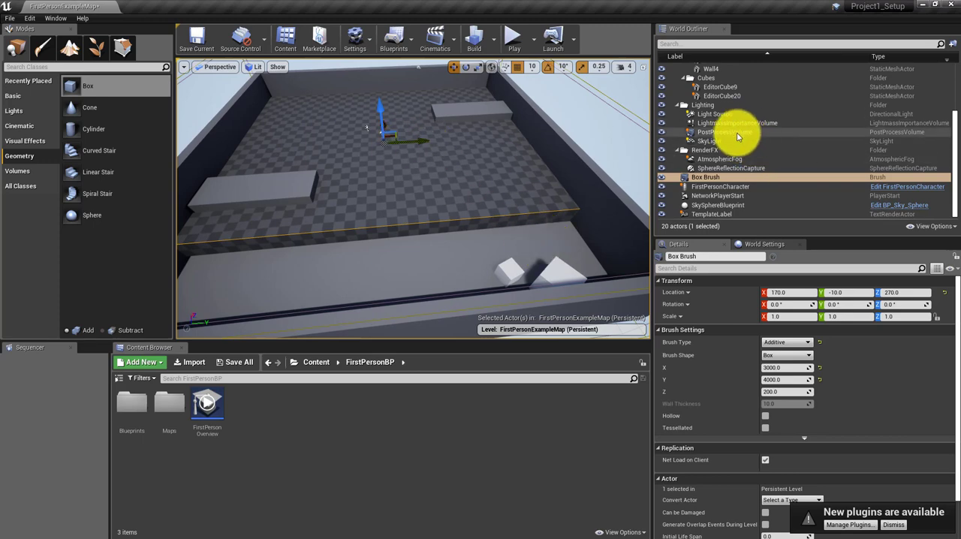
{"action": "scroll", "coordinate": [711, 182], "scroll_direction": "up", "scroll_amount": 4}
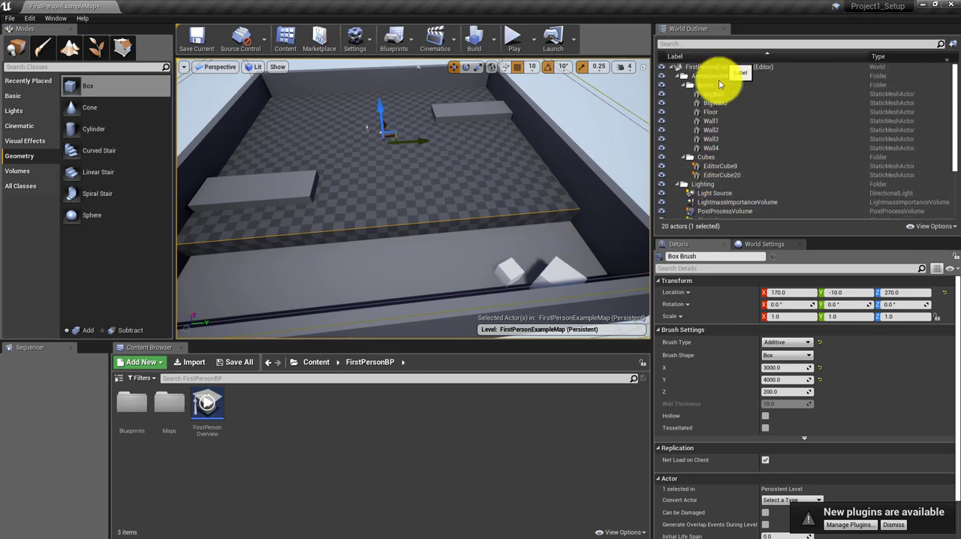
{"action": "scroll", "coordinate": [730, 124], "scroll_direction": "down", "scroll_amount": 4}
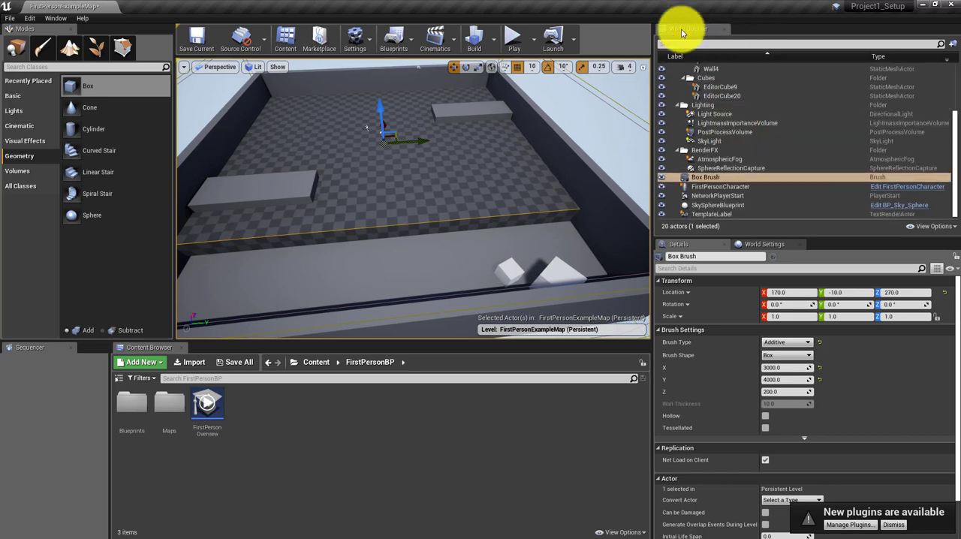
{"action": "left_click", "coordinate": [711, 187]}
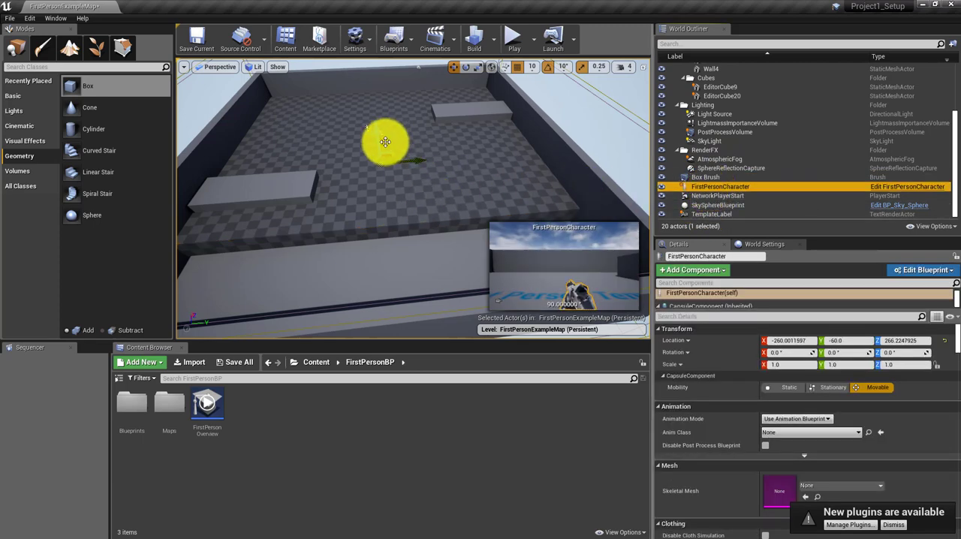
{"action": "left_click_drag", "start_coordinate": [386, 142], "coordinate": [385, 228]}
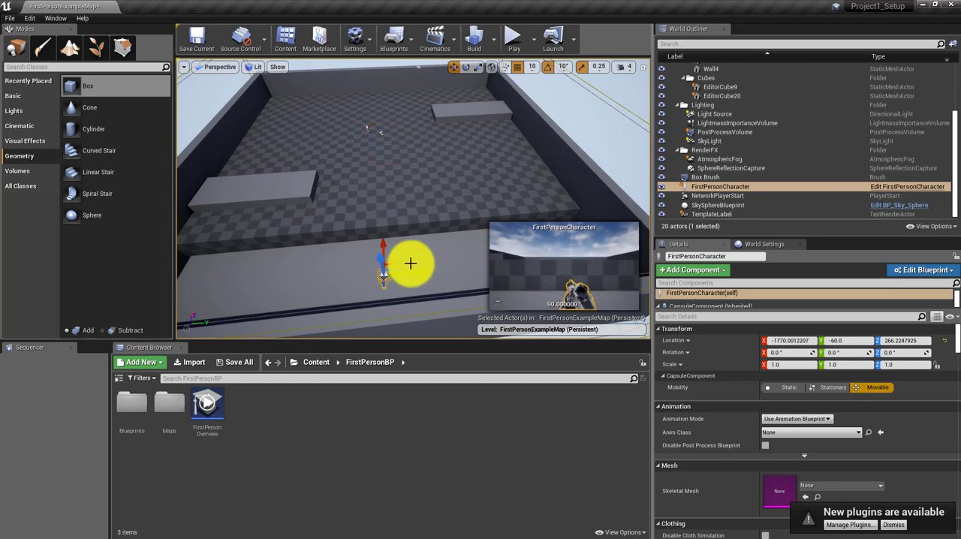
{"action": "left_click_drag", "start_coordinate": [425, 275], "coordinate": [259, 284]}
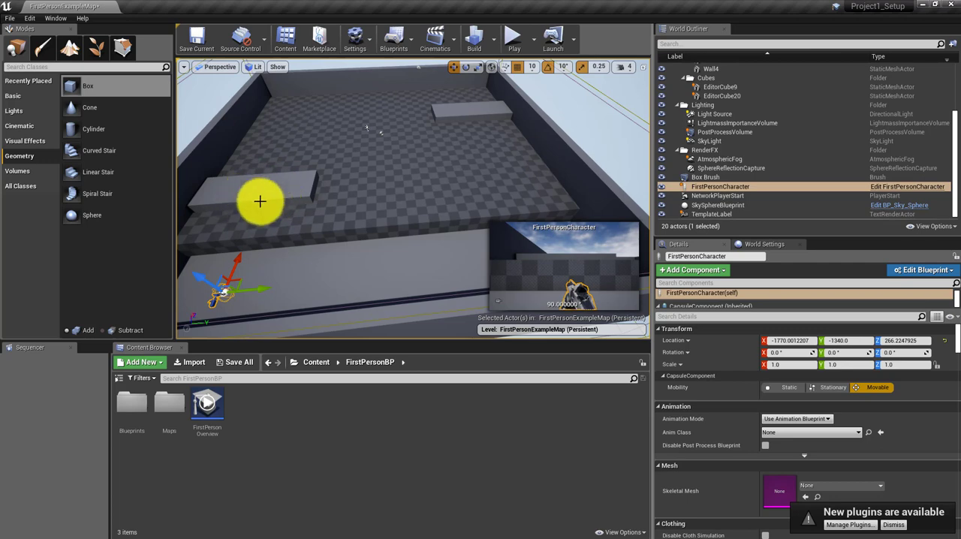
Step: Lower the box brush to Z 90 so it forms a slightly raised floor
{"action": "left_click", "coordinate": [448, 166]}
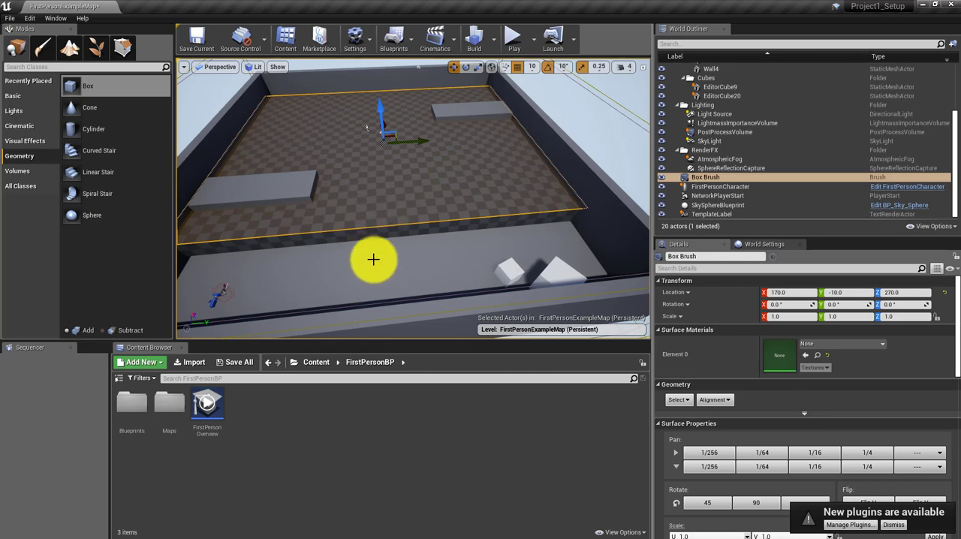
{"action": "left_click_drag", "start_coordinate": [379, 97], "coordinate": [376, 112]}
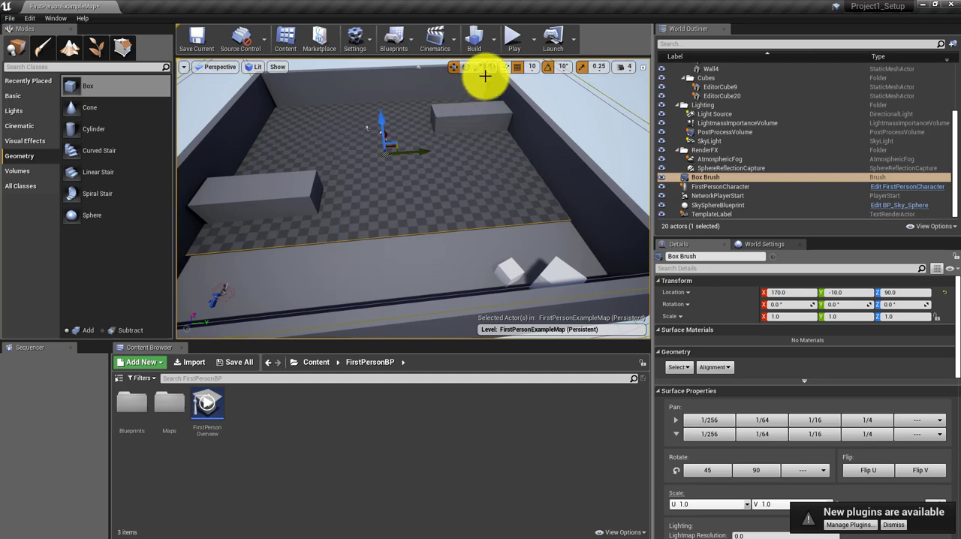
Step: Play-test the level by walking onto the raised floor and around the big wall, and end the session
{"action": "left_click", "coordinate": [513, 39]}
{"action": "key", "text": "w"}
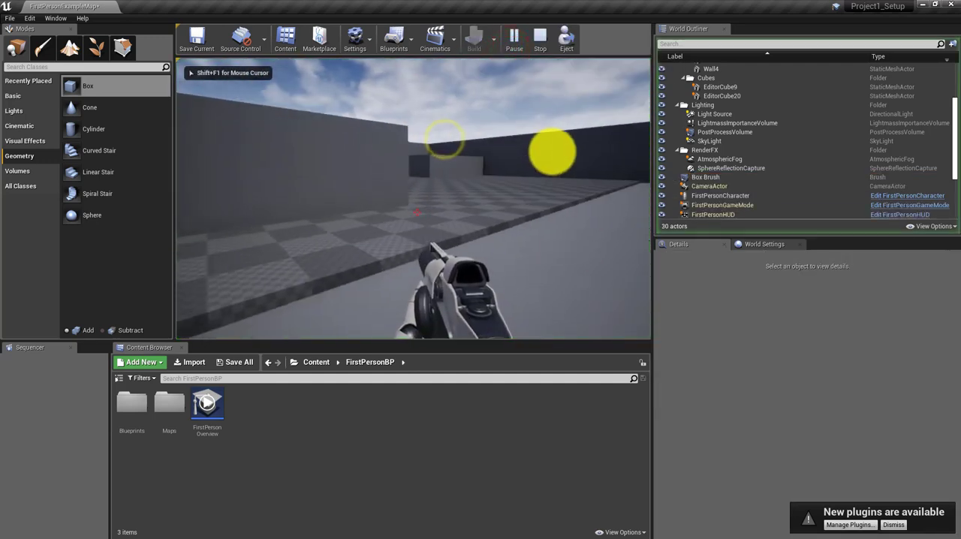
{"action": "key", "text": "w"}
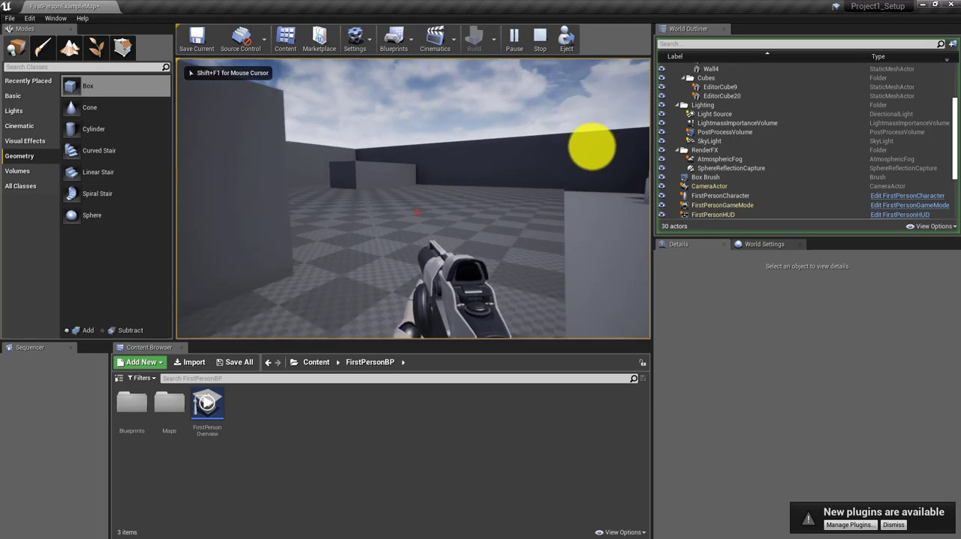
{"action": "key", "text": "w"}
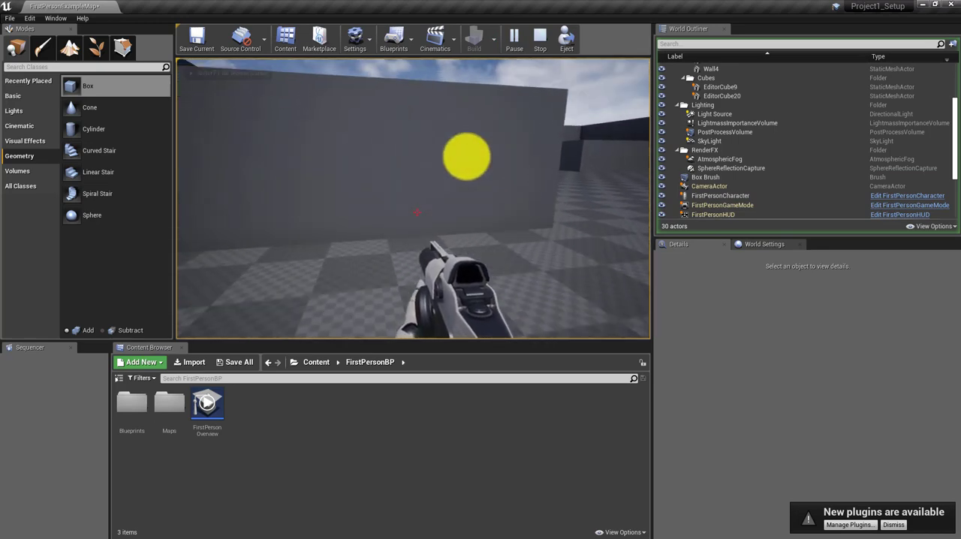
{"action": "key", "text": "s"}
{"action": "key", "text": "Escape"}
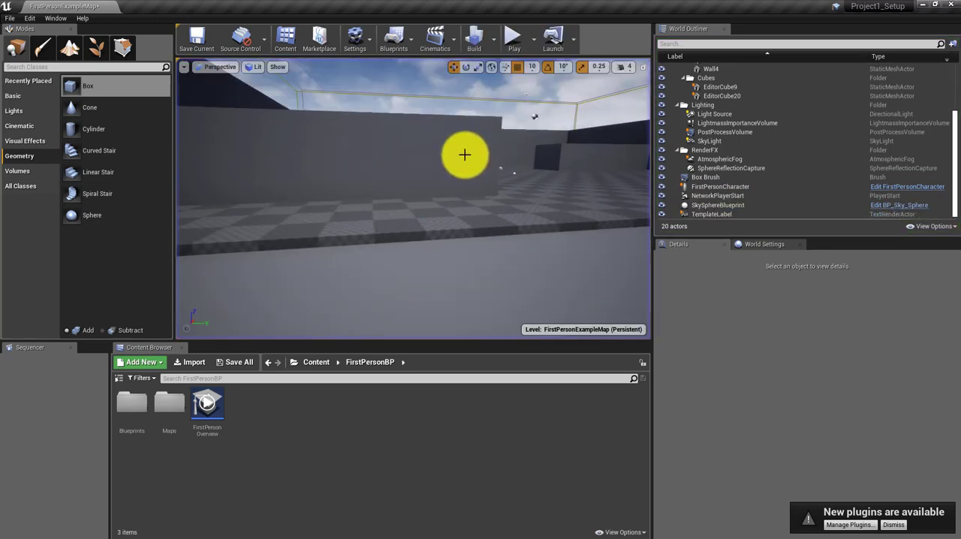
Step: Inspect the edge of the raised floor up close, and briefly run and stop the level again
{"action": "right_click_drag", "start_coordinate": [457, 171], "coordinate": [439, 171]}
{"action": "key", "text": "a"}
{"action": "key", "text": "d"}
{"action": "key", "text": "s"}
{"action": "right_click_drag", "start_coordinate": [515, 172], "coordinate": [514, 181]}
{"action": "key", "text": "w"}
{"action": "left_click", "coordinate": [513, 38]}
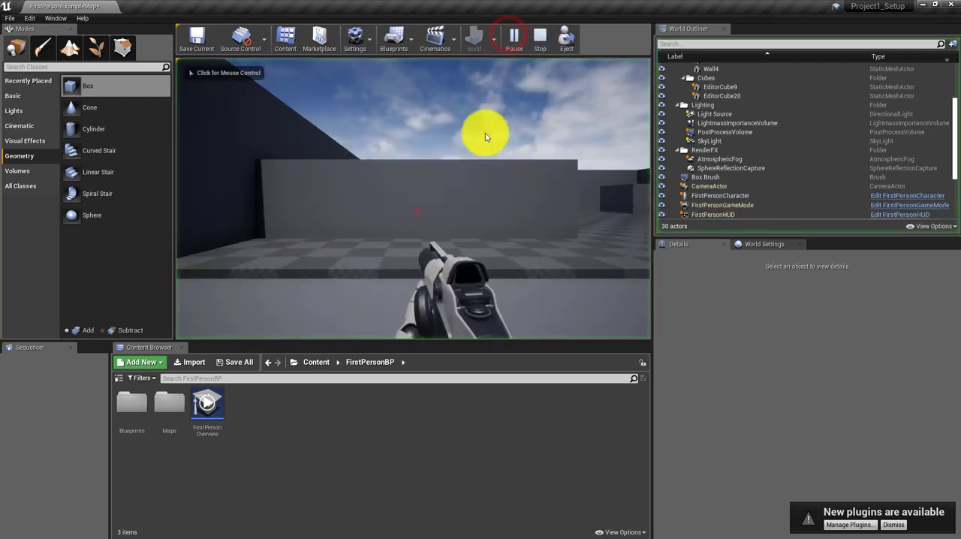
{"action": "left_click", "coordinate": [538, 38]}
Step: Raise the TemplateLabel text above the floor and move it to about X -1590, Y 0, Z 330
{"action": "key", "text": "s"}
{"action": "right_click_drag", "start_coordinate": [511, 117], "coordinate": [547, 78]}
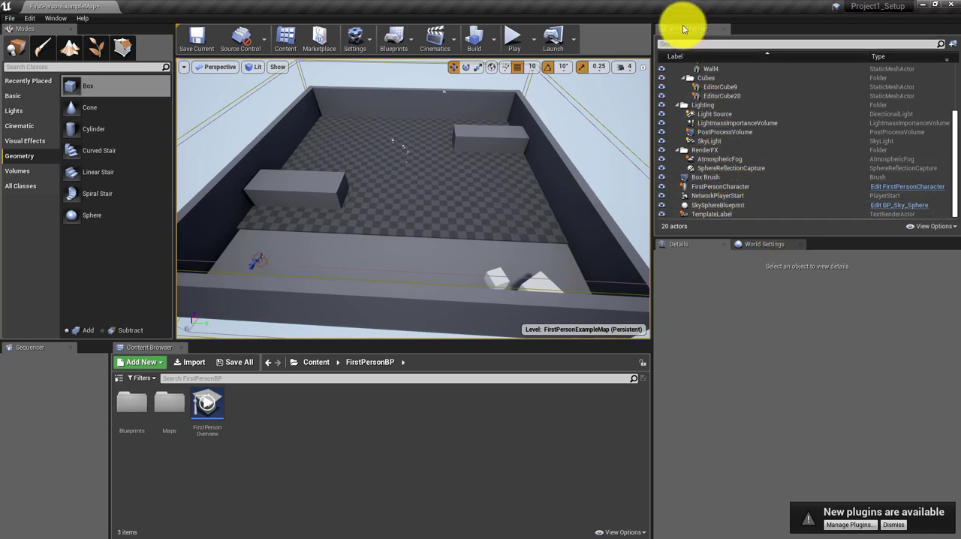
{"action": "left_click", "coordinate": [707, 216]}
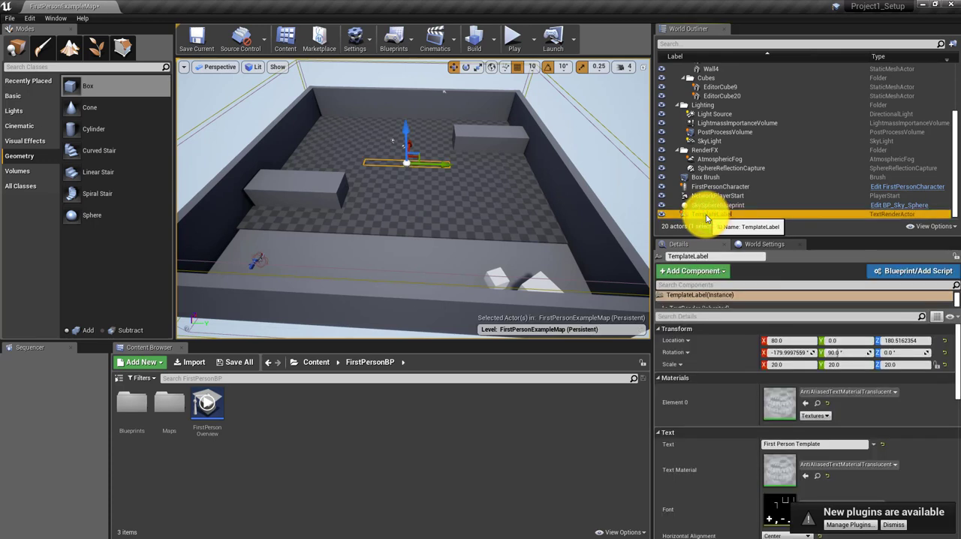
{"action": "left_click_drag", "start_coordinate": [403, 132], "coordinate": [393, 139]}
{"action": "left_click_drag", "start_coordinate": [400, 208], "coordinate": [423, 256]}
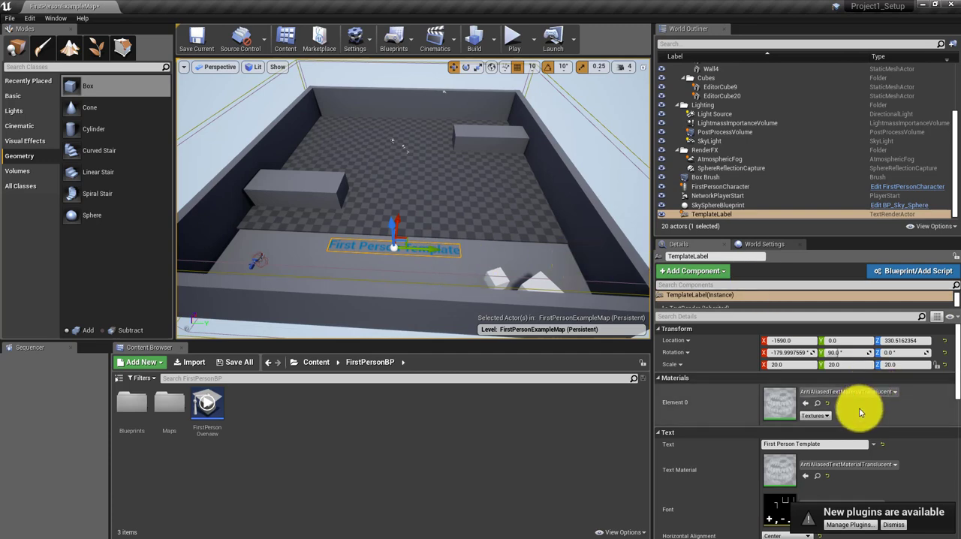
Step: Replace the TemplateLabel's text with "Danger!! Area"
{"action": "left_click", "coordinate": [827, 445]}
{"action": "key", "text": "BackSpace"}
{"action": "key", "text": "BackSpace"}
{"action": "key", "text": "BackSpace"}
{"action": "key", "text": "BackSpace"}
{"action": "key", "text": "BackSpace"}
{"action": "key", "text": "BackSpace"}
{"action": "key", "text": "BackSpace"}
{"action": "key", "text": "BackSpace"}
{"action": "key", "text": "BackSpace"}
{"action": "key", "text": "BackSpace"}
{"action": "key", "text": "BackSpace"}
{"action": "key", "text": "BackSpace"}
{"action": "key", "text": "BackSpace"}
{"action": "key", "text": "BackSpace"}
{"action": "key", "text": "BackSpace"}
{"action": "key", "text": "BackSpace"}
{"action": "key", "text": "BackSpace"}
{"action": "key", "text": "BackSpace"}
{"action": "key", "text": "BackSpace"}
{"action": "key", "text": "BackSpace"}
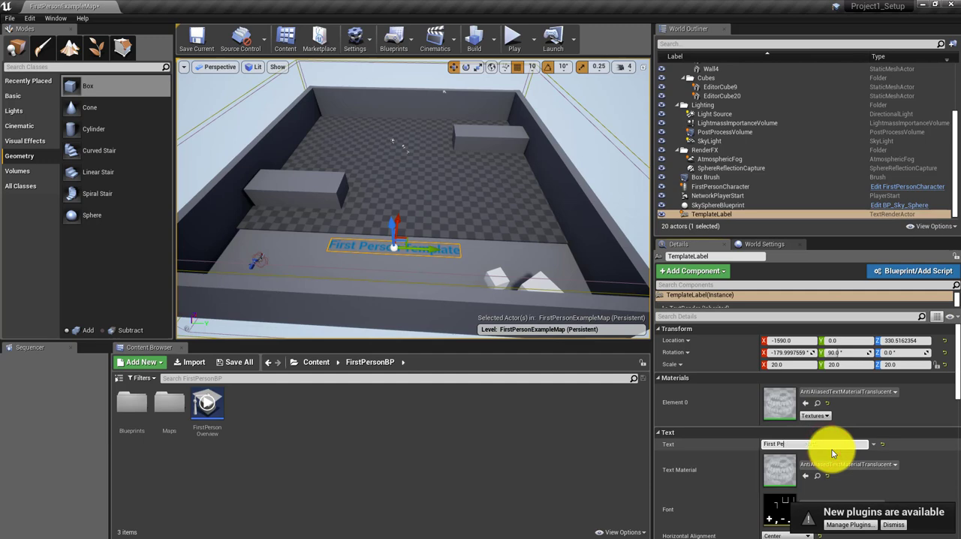
{"action": "type", "text": "Danger!! Area"}
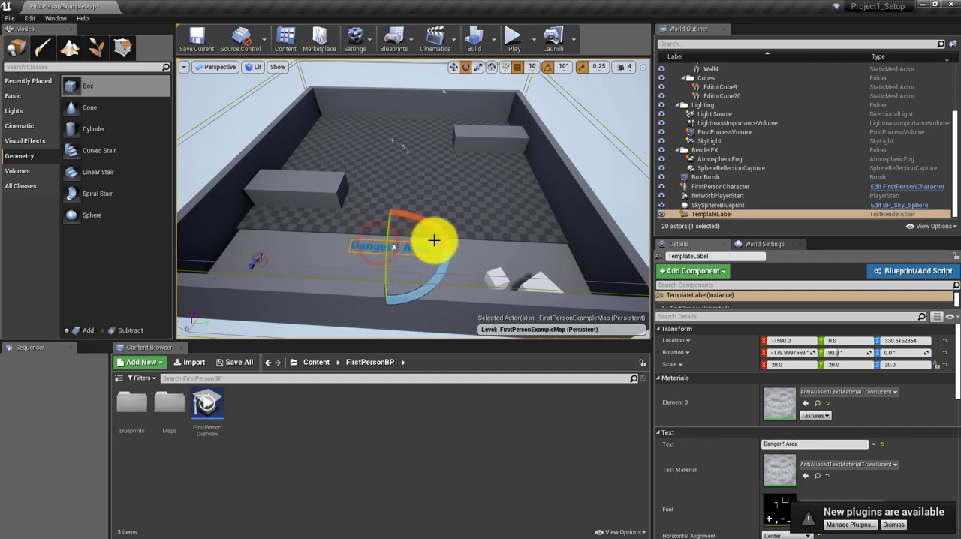
Step: Rotate the Danger!! Area label by 90° so it stands upright
{"action": "left_click_drag", "start_coordinate": [388, 230], "coordinate": [358, 345]}
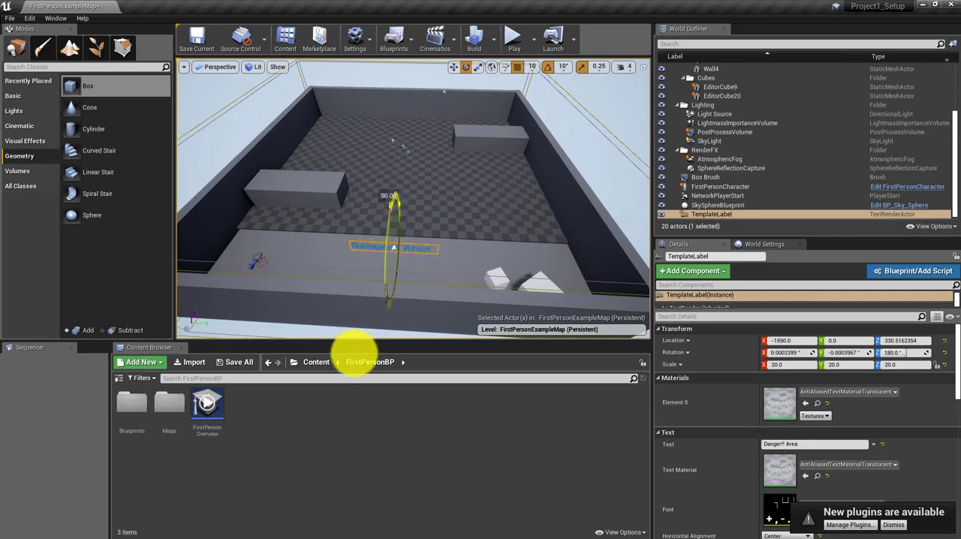
{"action": "mouse_move", "coordinate": [500, 190]}
{"action": "right_mouse_down"}
{"action": "mouse_move", "coordinate": [457, 203]}
{"action": "mouse_move", "coordinate": [468, 217]}
{"action": "mouse_move", "coordinate": [489, 187]}
{"action": "mouse_move", "coordinate": [506, 198]}
{"action": "mouse_move", "coordinate": [492, 211]}
{"action": "mouse_move", "coordinate": [414, 225]}
{"action": "mouse_move", "coordinate": [443, 133]}
{"action": "mouse_move", "coordinate": [403, 141]}
{"action": "mouse_move", "coordinate": [505, 204]}
{"action": "right_mouse_up"}
{"action": "right_click_drag", "start_coordinate": [433, 244], "coordinate": [378, 257]}
{"action": "key", "text": "r"}
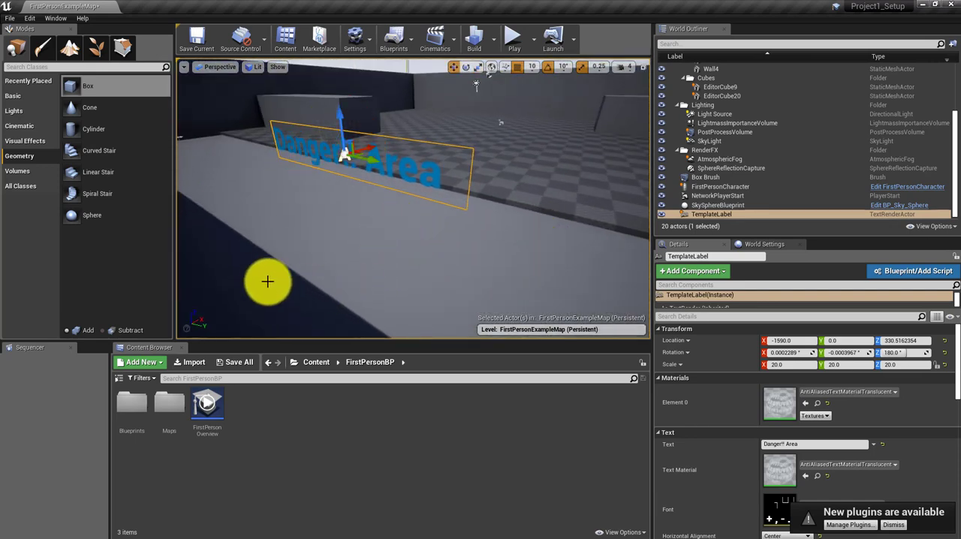
Step: Move the Danger!! Area label in front of the nearby big wall block, at about X -1000, Y -1300
{"action": "left_click_drag", "start_coordinate": [288, 122], "coordinate": [217, 121]}
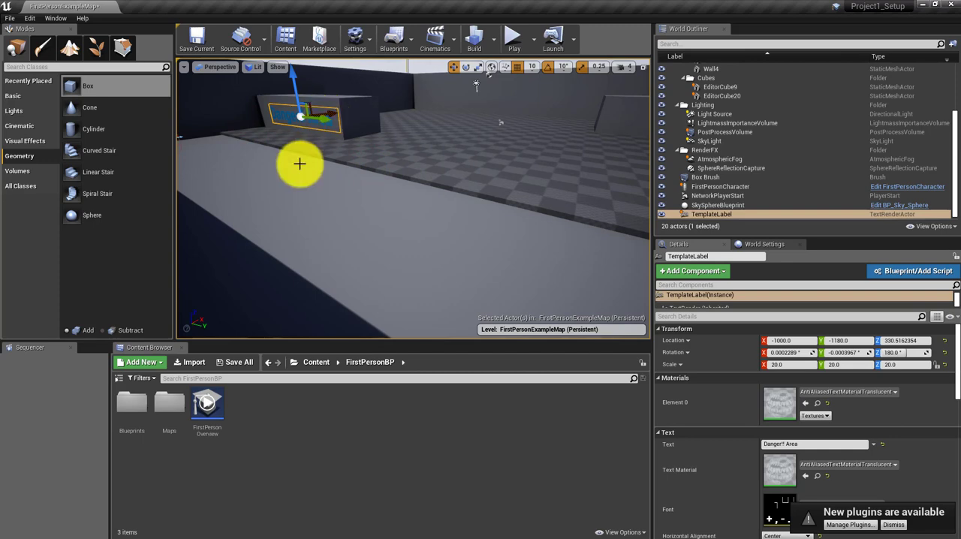
{"action": "mouse_move", "coordinate": [299, 164]}
{"action": "left_mouse_down", "text": "alt"}
{"action": "mouse_move", "coordinate": [310, 169]}
{"action": "mouse_move", "coordinate": [368, 140]}
{"action": "mouse_move", "coordinate": [369, 214]}
{"action": "mouse_move", "coordinate": [318, 242]}
{"action": "mouse_move", "coordinate": [326, 242]}
{"action": "mouse_move", "coordinate": [321, 162]}
{"action": "mouse_move", "coordinate": [350, 144]}
{"action": "mouse_move", "coordinate": [345, 172]}
{"action": "mouse_move", "coordinate": [300, 162]}
{"action": "left_mouse_up", "text": "alt"}
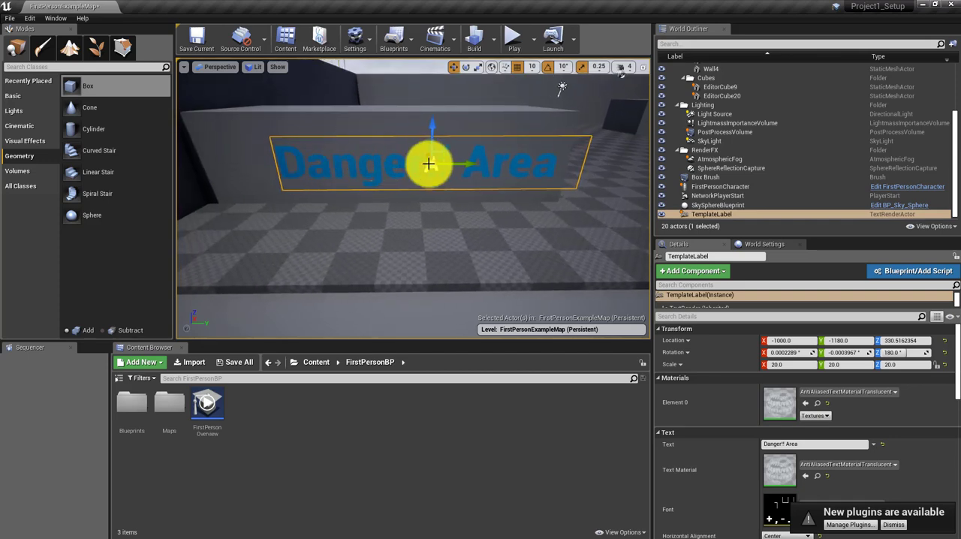
{"action": "left_click_drag", "start_coordinate": [474, 164], "coordinate": [456, 164]}
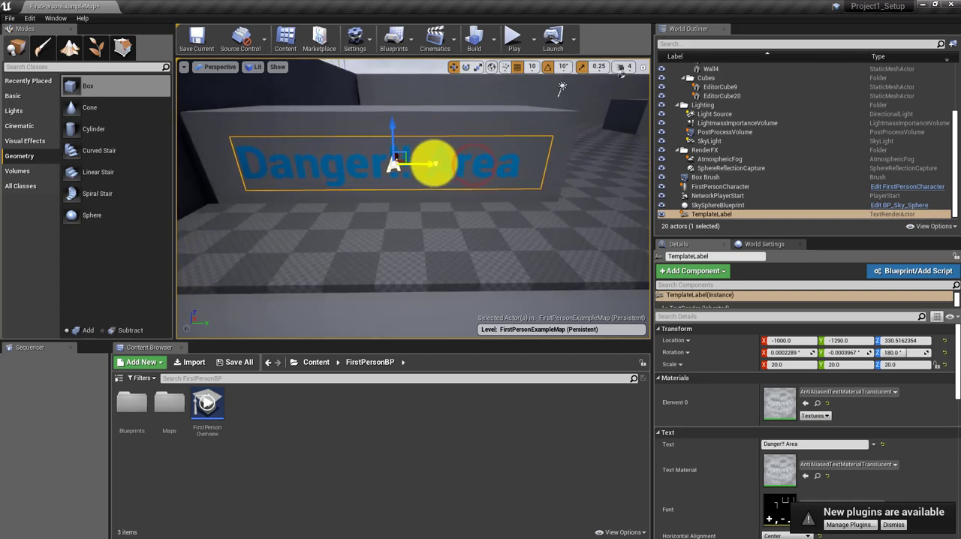
{"action": "left_click_drag", "start_coordinate": [430, 208], "coordinate": [394, 207], "text": "alt"}
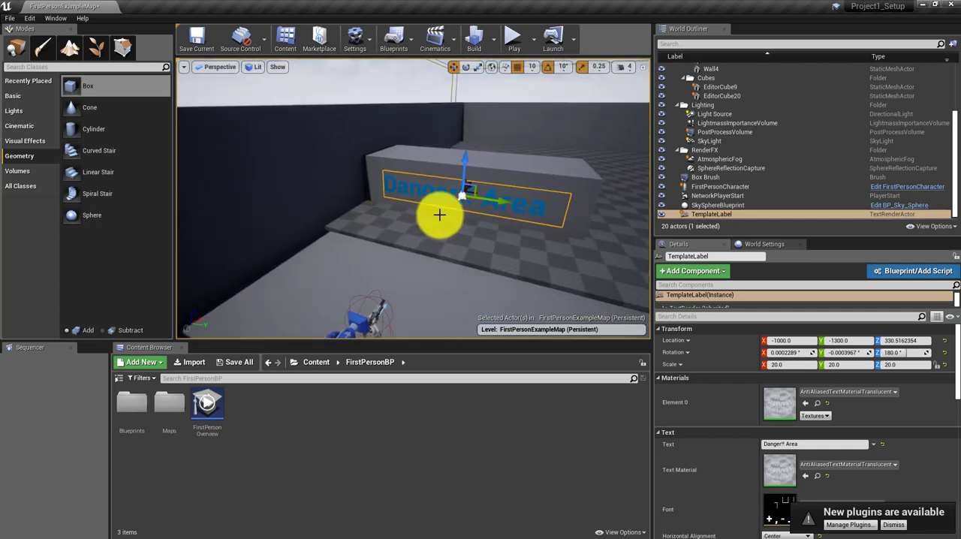
Step: Push the Danger!! Area label closer to the block's front face, at about X -960
{"action": "left_click_drag", "start_coordinate": [456, 169], "coordinate": [441, 197], "text": "alt"}
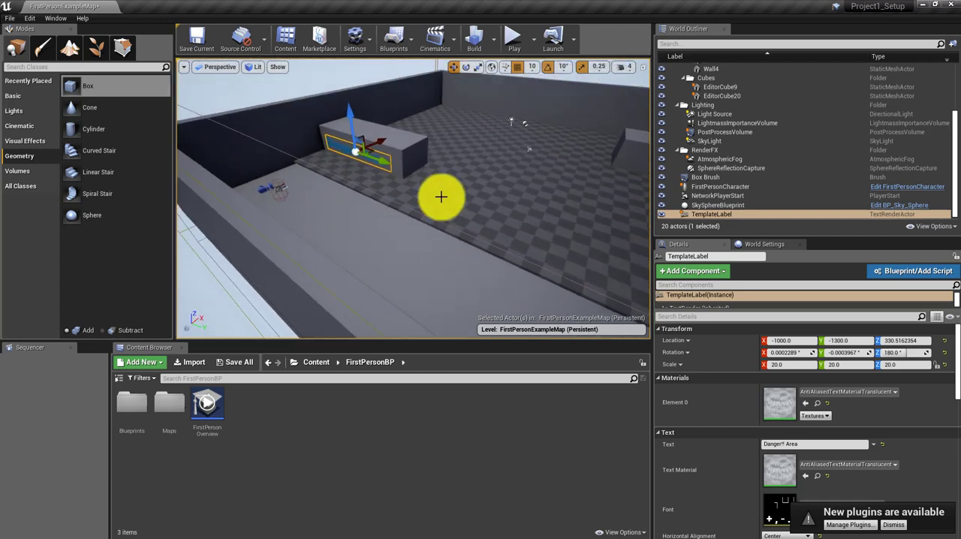
{"action": "left_click_drag", "start_coordinate": [370, 178], "coordinate": [450, 224], "text": "alt"}
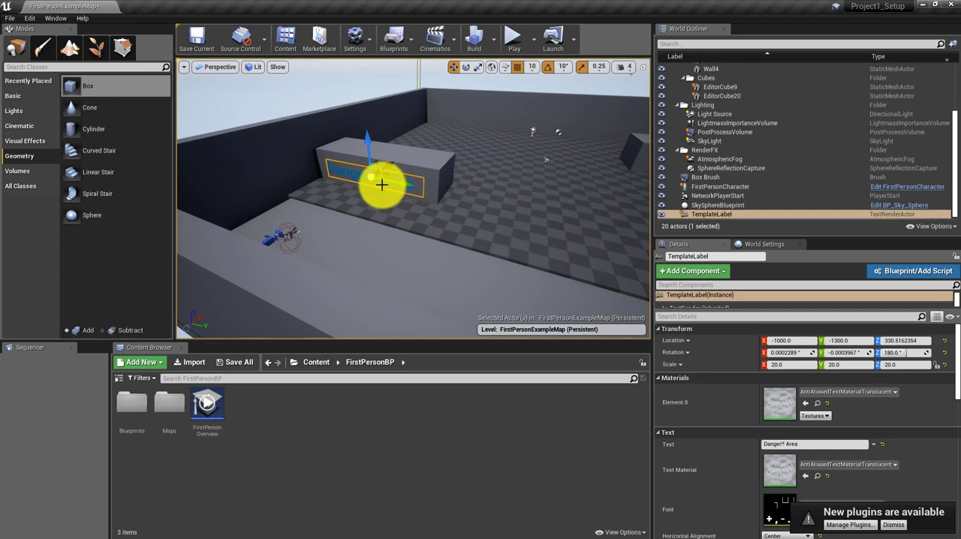
{"action": "left_click_drag", "start_coordinate": [428, 168], "coordinate": [405, 192], "text": "alt"}
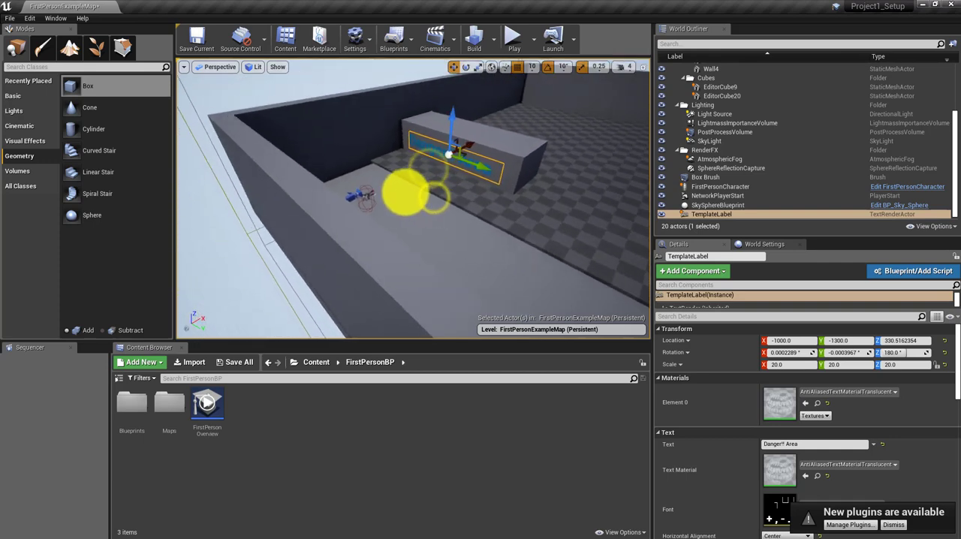
{"action": "left_click_drag", "start_coordinate": [458, 228], "coordinate": [421, 222], "text": "alt"}
{"action": "key", "text": "w"}
{"action": "right_click_drag", "start_coordinate": [421, 222], "coordinate": [421, 222]}
{"action": "key", "text": "a"}
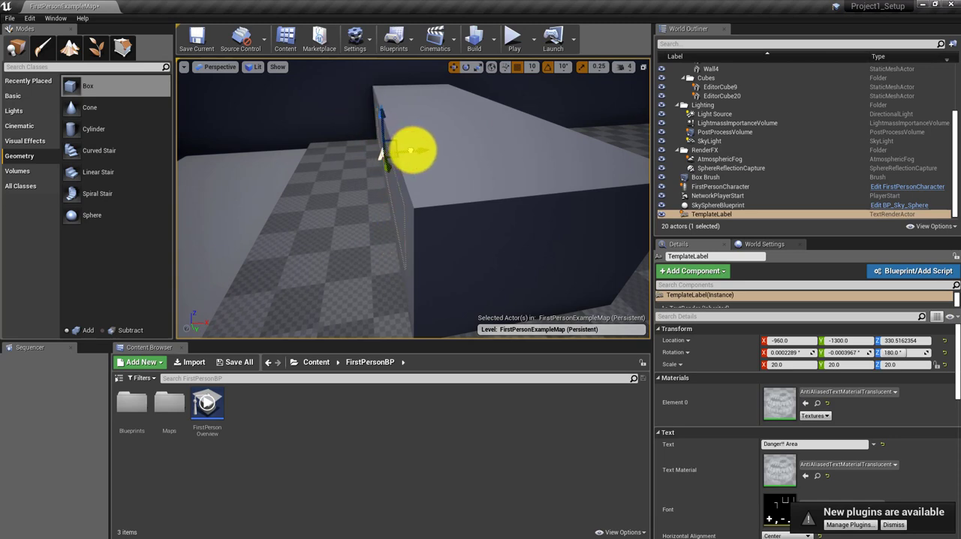
Step: Apply the M_Tech_Panel material from the StarterContent Materials folder to the box brush's top surface
{"action": "right_click_drag", "start_coordinate": [402, 235], "coordinate": [532, 263]}
{"action": "key", "text": "s"}
{"action": "key", "text": "w"}
{"action": "key", "text": "s"}
{"action": "left_click", "coordinate": [420, 218]}
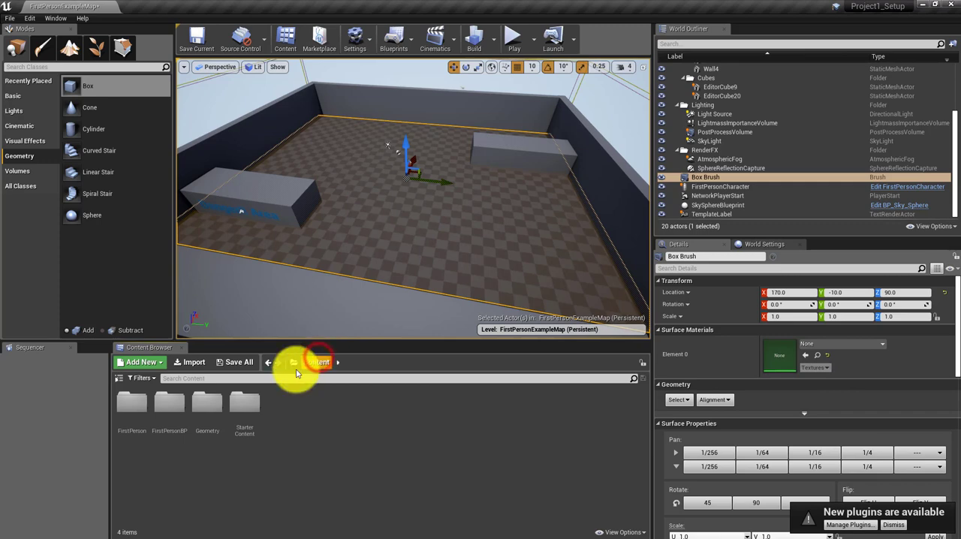
{"action": "double_click", "coordinate": [250, 404]}
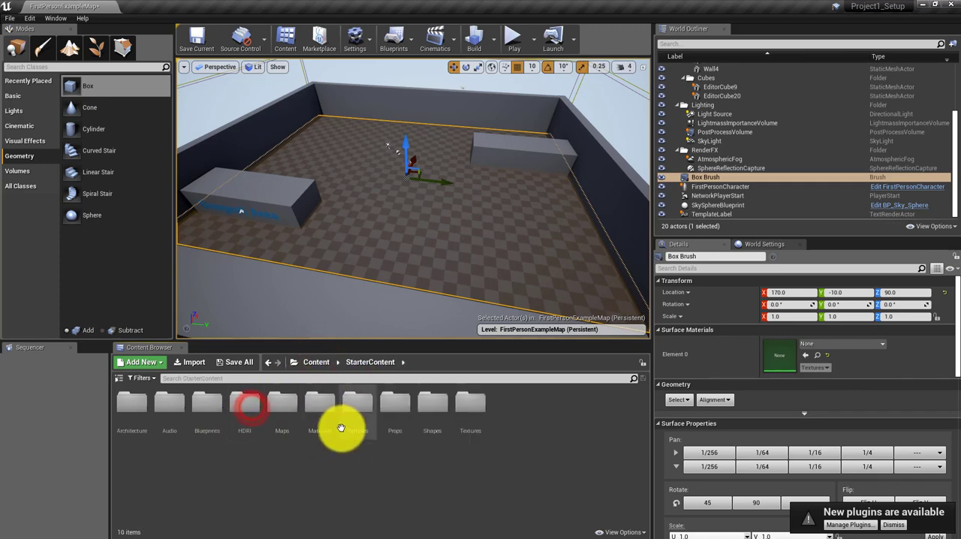
{"action": "double_click", "coordinate": [324, 408]}
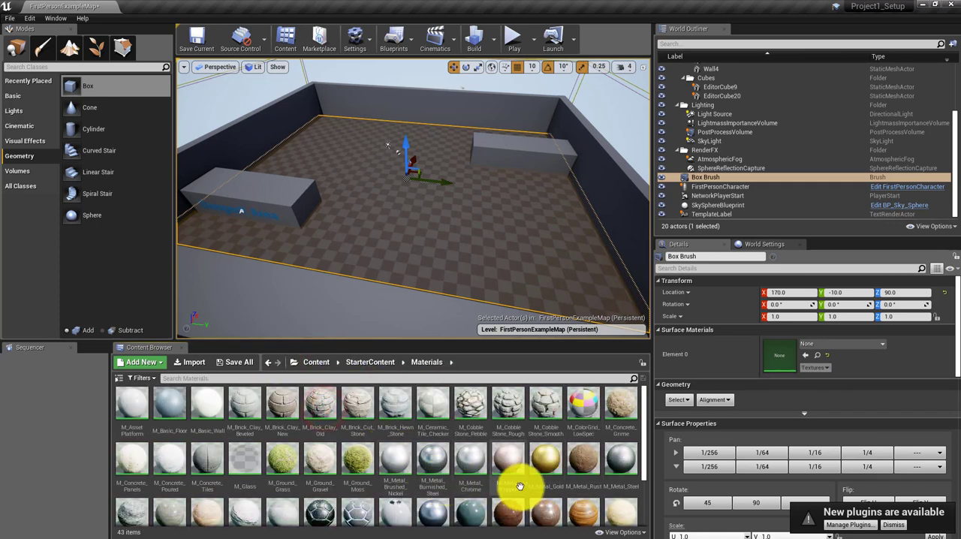
{"action": "left_click", "coordinate": [398, 511]}
{"action": "mouse_move", "coordinate": [397, 512]}
{"action": "left_mouse_down"}
{"action": "mouse_move", "coordinate": [654, 393]}
{"action": "mouse_move", "coordinate": [811, 337]}
{"action": "mouse_move", "coordinate": [794, 349]}
{"action": "left_mouse_up"}
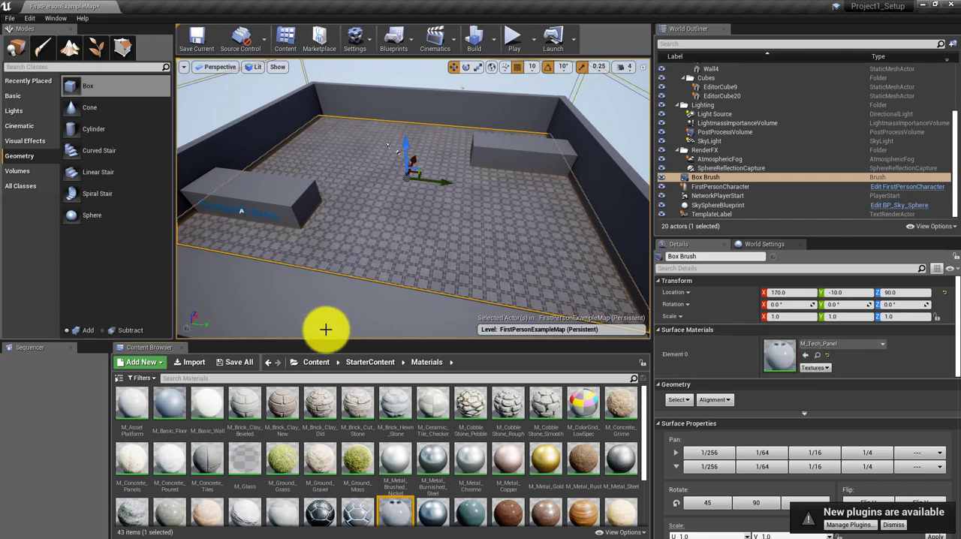
Step: Apply the M_Concrete_Tiles material to the big wall block behind the Danger!! Area label
{"action": "right_click_drag", "start_coordinate": [326, 330], "coordinate": [333, 309]}
{"action": "right_click_drag", "start_coordinate": [437, 259], "coordinate": [445, 263]}
{"action": "mouse_move", "coordinate": [386, 320]}
{"action": "right_mouse_down"}
{"action": "mouse_move", "coordinate": [407, 285]}
{"action": "mouse_move", "coordinate": [419, 315]}
{"action": "mouse_move", "coordinate": [405, 317]}
{"action": "right_mouse_up"}
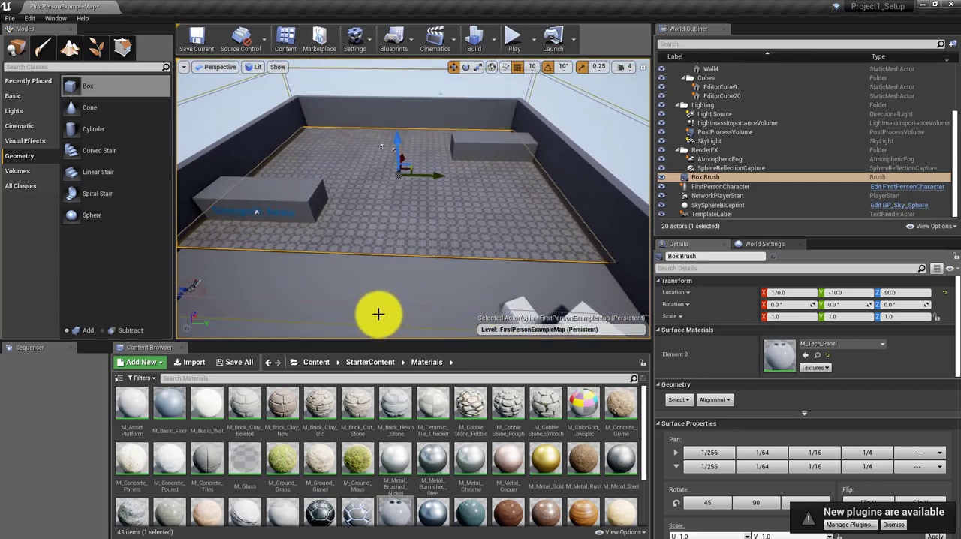
{"action": "right_click_drag", "start_coordinate": [370, 211], "coordinate": [340, 213]}
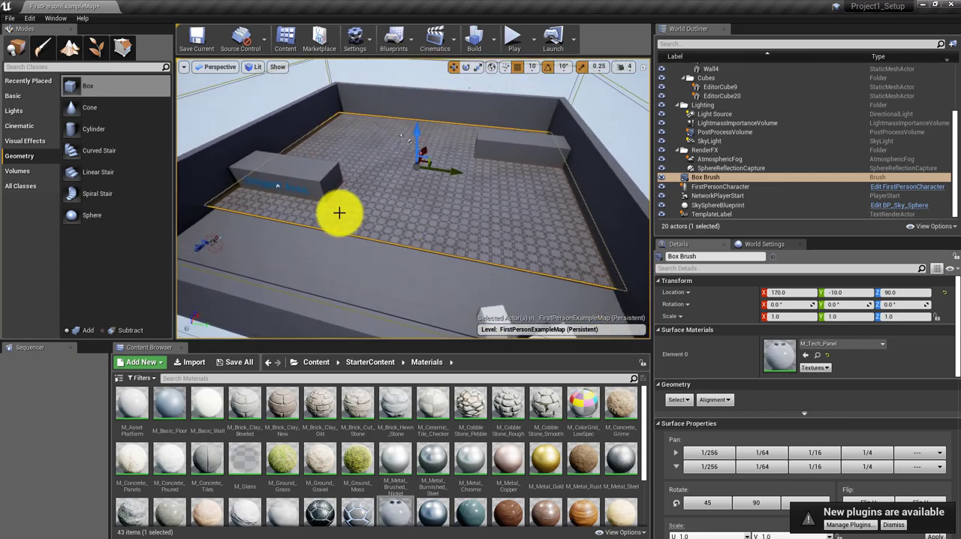
{"action": "left_click", "coordinate": [301, 164]}
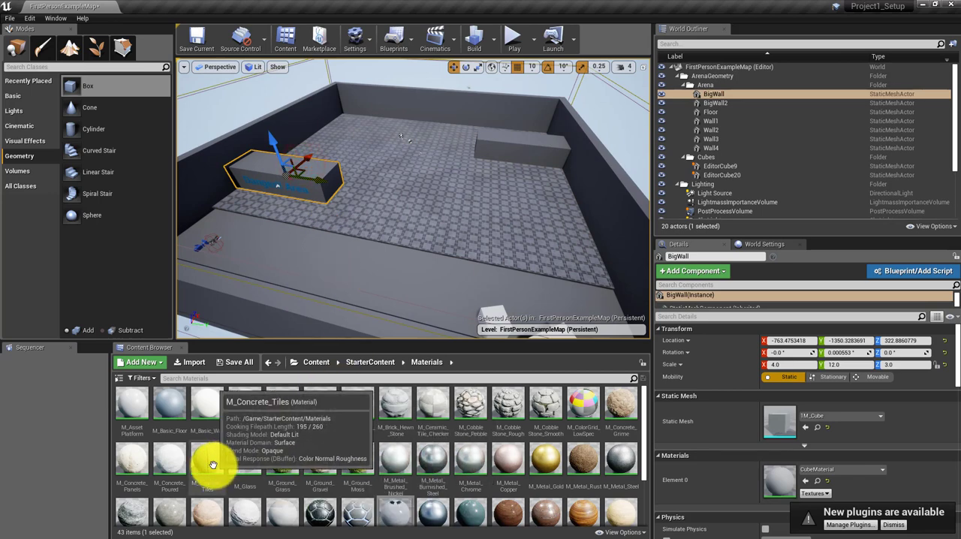
{"action": "left_click_drag", "start_coordinate": [208, 464], "coordinate": [310, 172]}
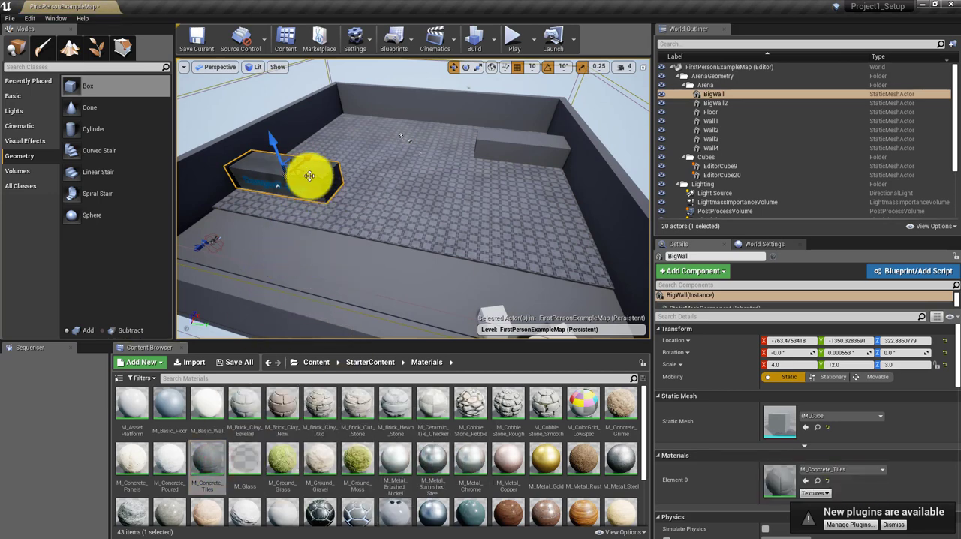
Step: Try M_Ground_Grass on the other big wall block and replace it with the M_Rock_Slate material
{"action": "left_click_drag", "start_coordinate": [279, 459], "coordinate": [518, 139]}
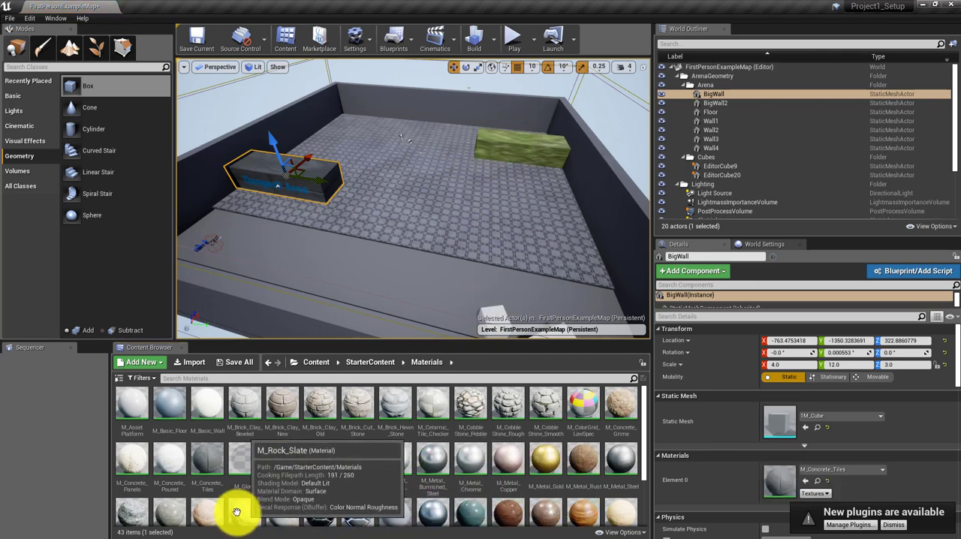
{"action": "left_click_drag", "start_coordinate": [264, 475], "coordinate": [522, 142]}
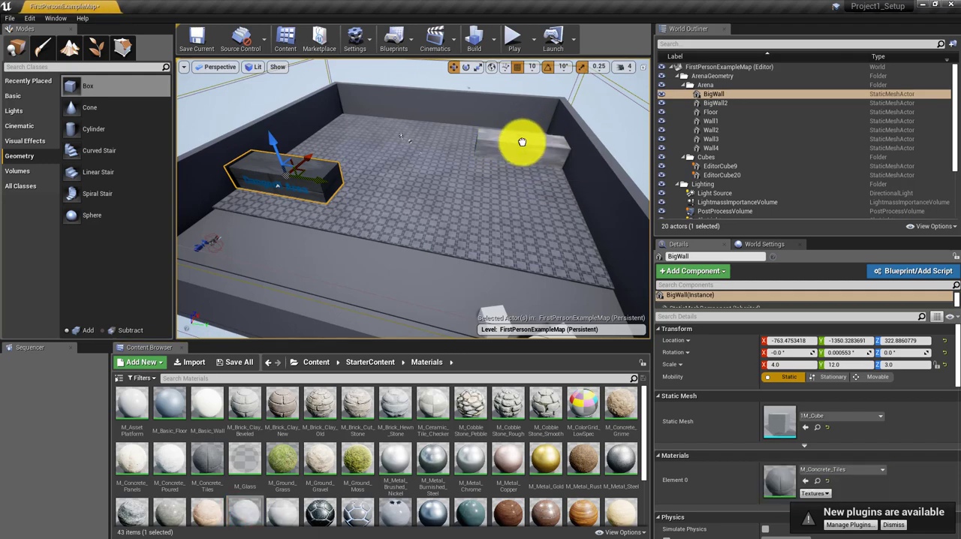
Step: Apply the M_Rock_Sandstone material to all four outer walls of the arena
{"action": "left_click_drag", "start_coordinate": [379, 280], "coordinate": [337, 268]}
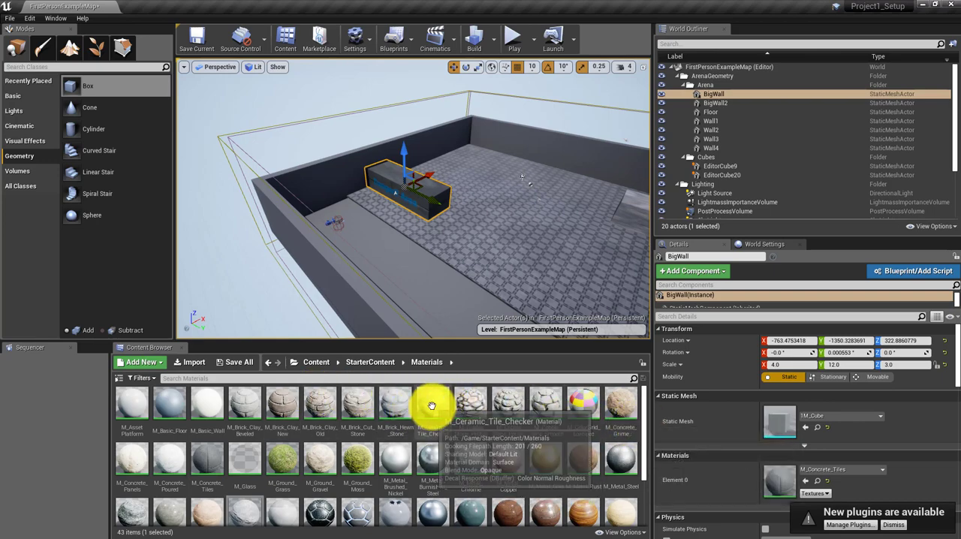
{"action": "scroll", "coordinate": [440, 488], "scroll_direction": "down", "scroll_amount": 1}
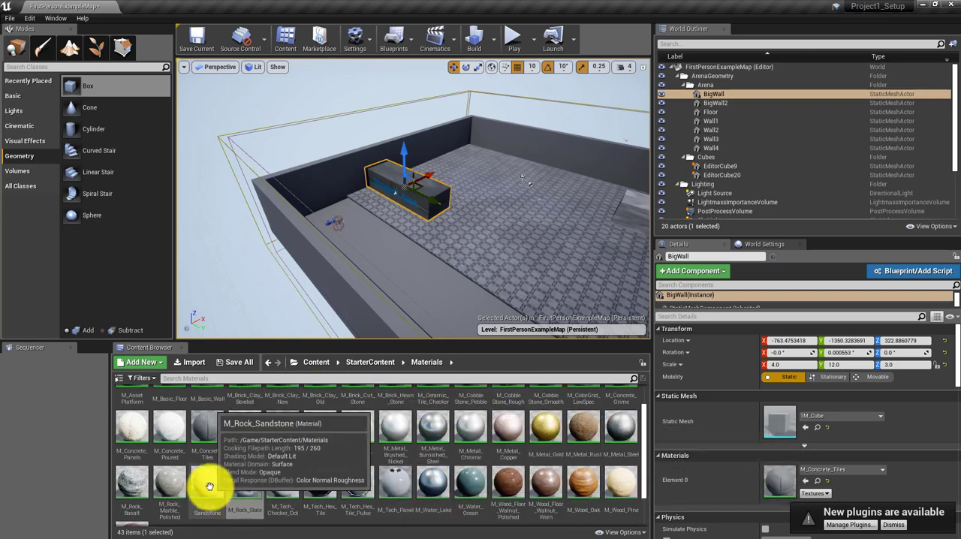
{"action": "left_click_drag", "start_coordinate": [208, 483], "coordinate": [332, 178]}
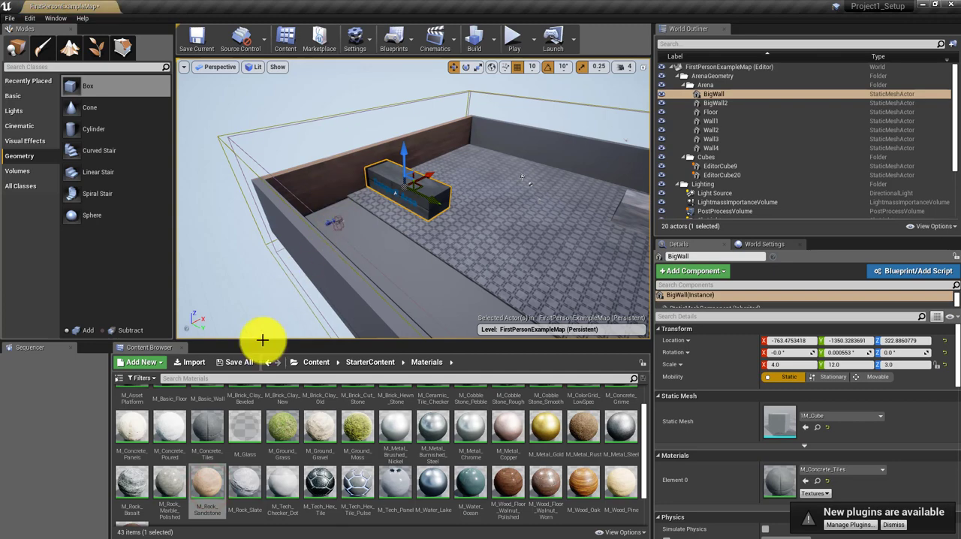
{"action": "left_click_drag", "start_coordinate": [207, 485], "coordinate": [550, 137]}
{"action": "mouse_move", "coordinate": [513, 200]}
{"action": "right_mouse_down"}
{"action": "mouse_move", "coordinate": [560, 208]}
{"action": "mouse_move", "coordinate": [513, 201]}
{"action": "right_mouse_up"}
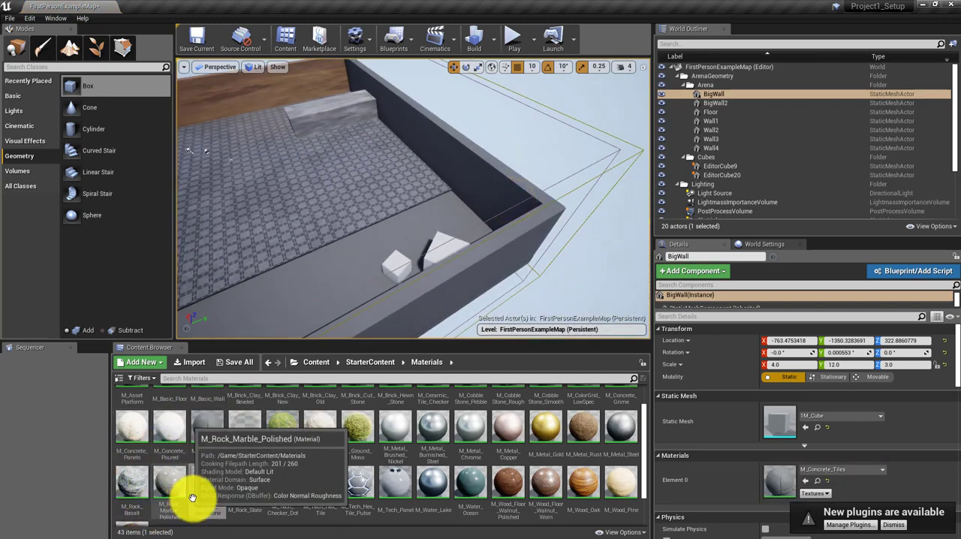
{"action": "left_click_drag", "start_coordinate": [193, 499], "coordinate": [456, 159]}
{"action": "right_click_drag", "start_coordinate": [380, 241], "coordinate": [601, 220]}
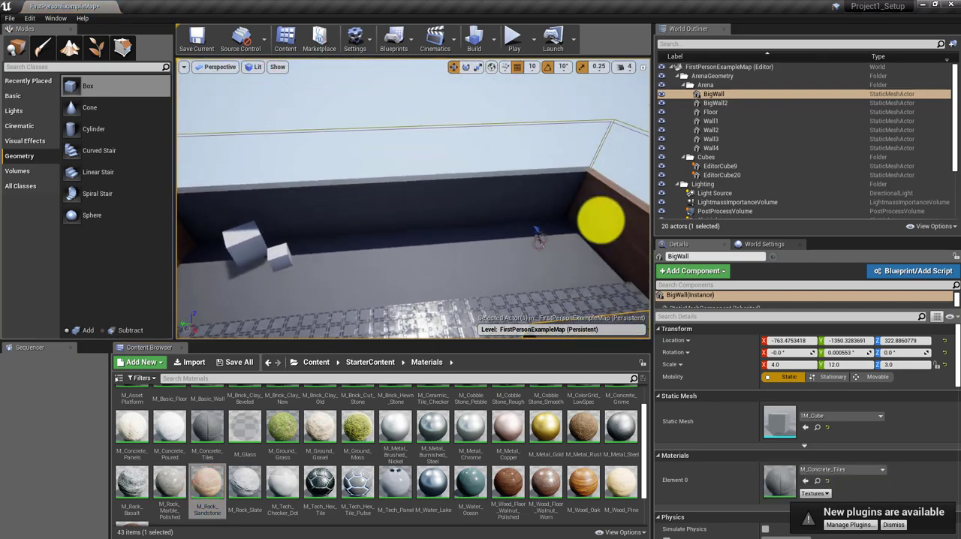
{"action": "left_click_drag", "start_coordinate": [207, 487], "coordinate": [345, 200]}
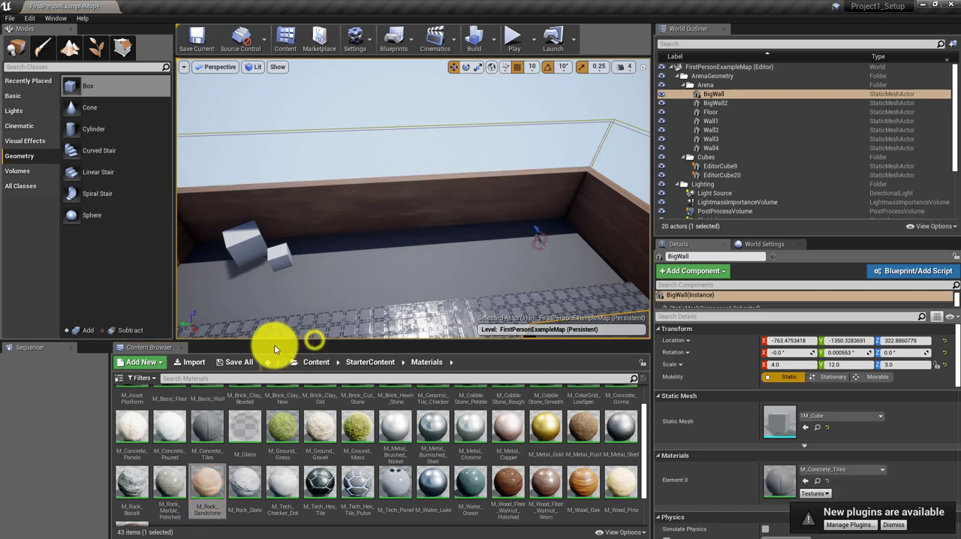
Step: Apply the M_Metal_Brushed_Nickel material to the arena's original floor beside the raised box brush
{"action": "right_click_drag", "start_coordinate": [369, 293], "coordinate": [250, 308]}
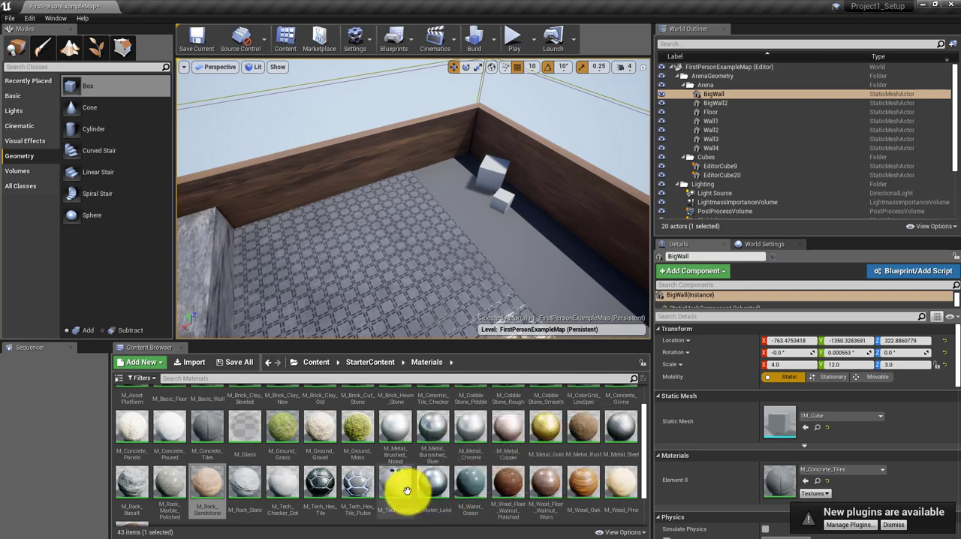
{"action": "left_click_drag", "start_coordinate": [400, 428], "coordinate": [576, 277]}
{"action": "right_click_drag", "start_coordinate": [576, 280], "coordinate": [373, 276]}
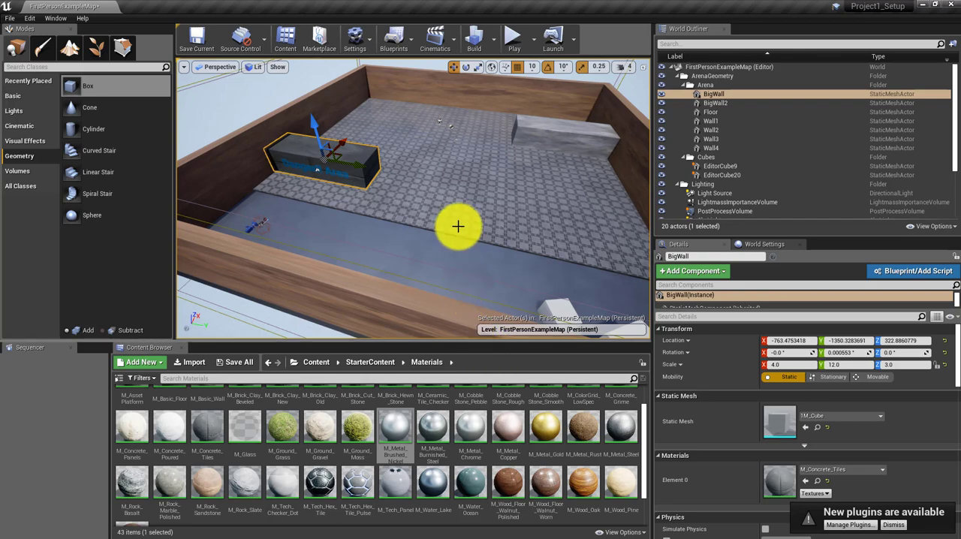
{"action": "right_click_drag", "start_coordinate": [451, 186], "coordinate": [495, 138]}
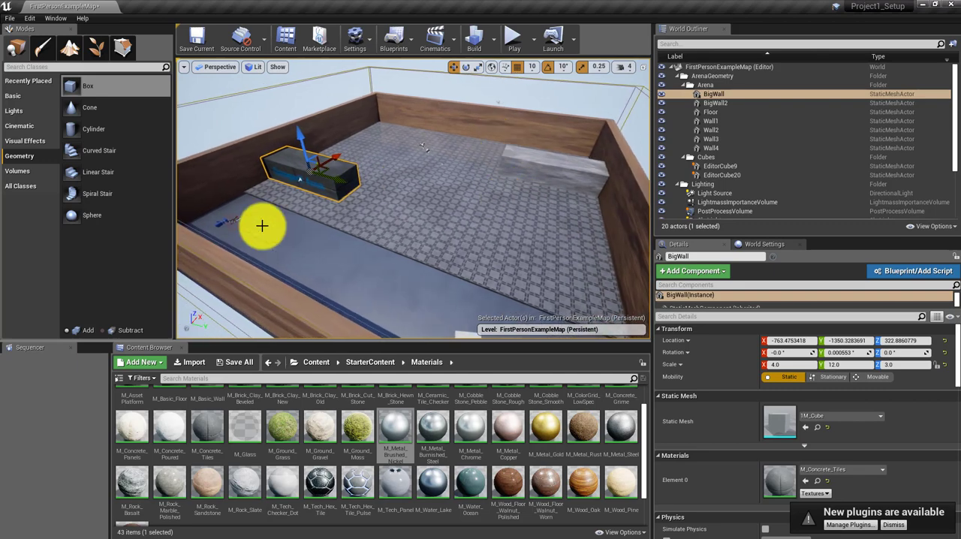